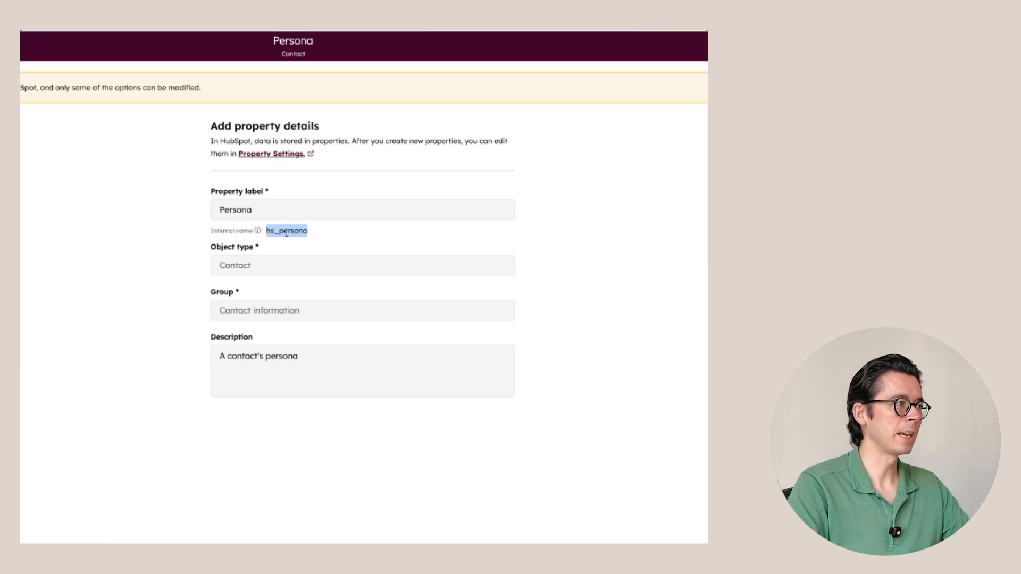
Deselect the hs_persona internal name on the Persona property's details
left_click(303, 243)
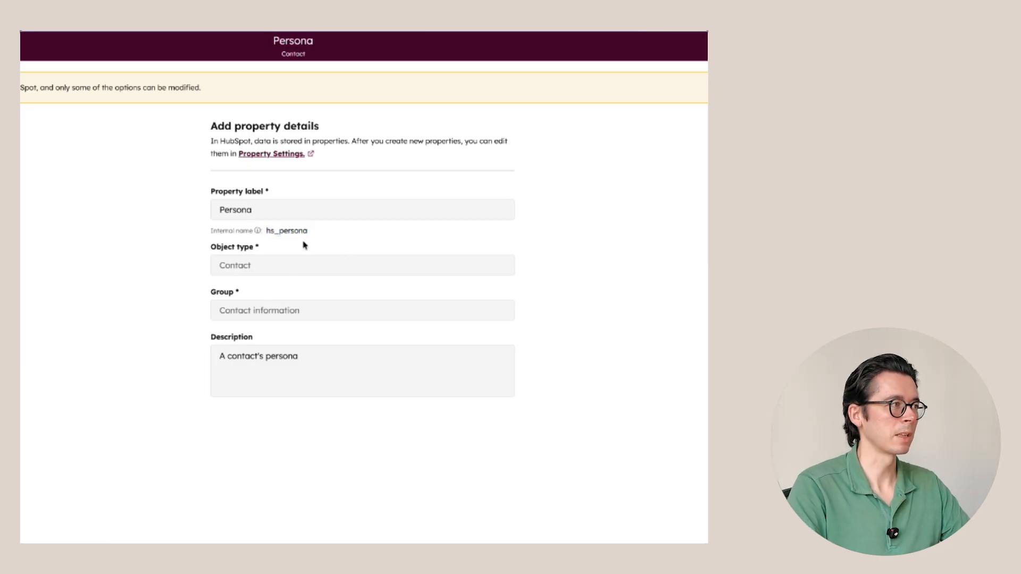
Add a Marketing Executive persona option with description 'Marketing executive' and save it
left_click(89, 128)
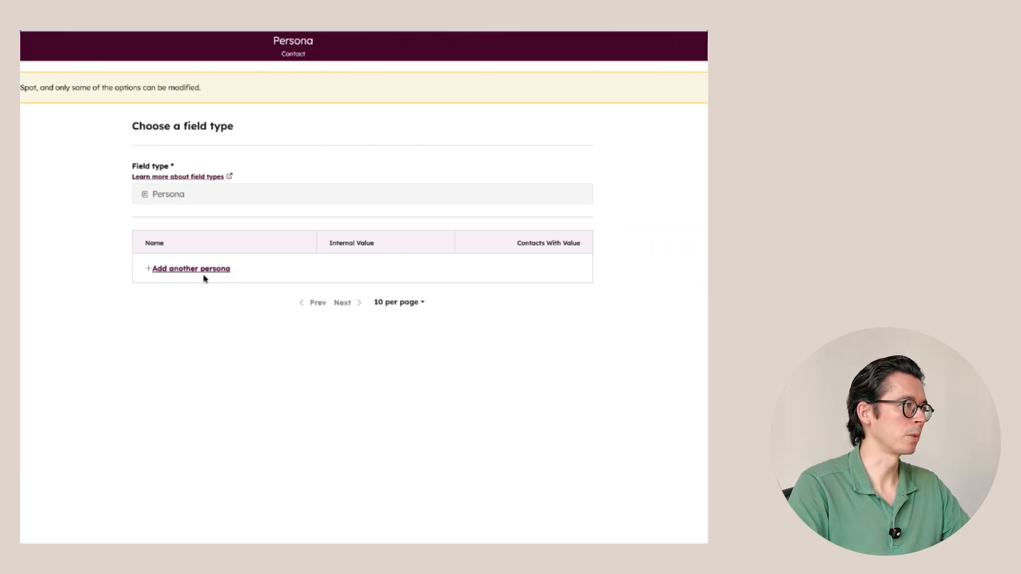
left_click(204, 275)
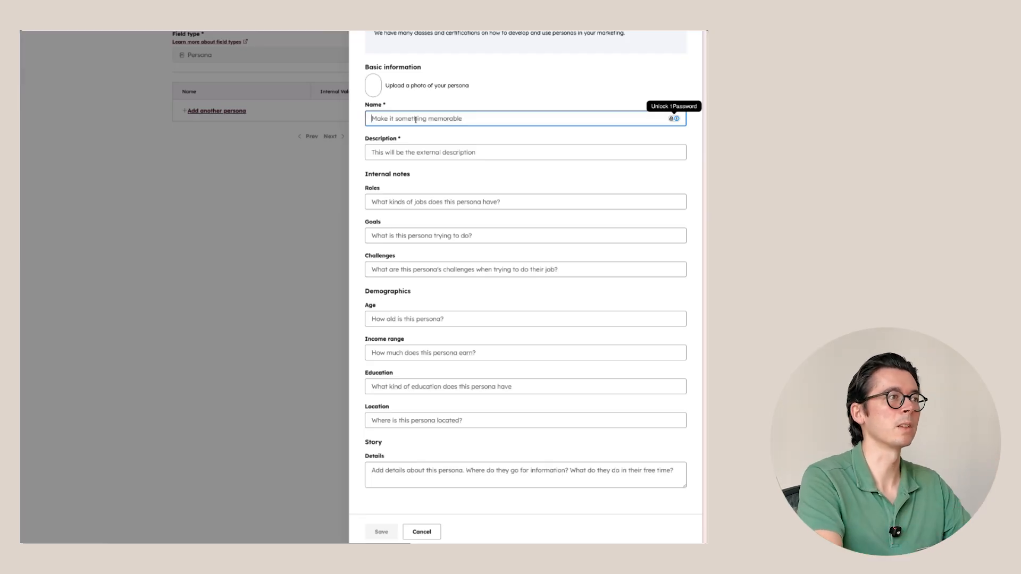
type("Marketing")
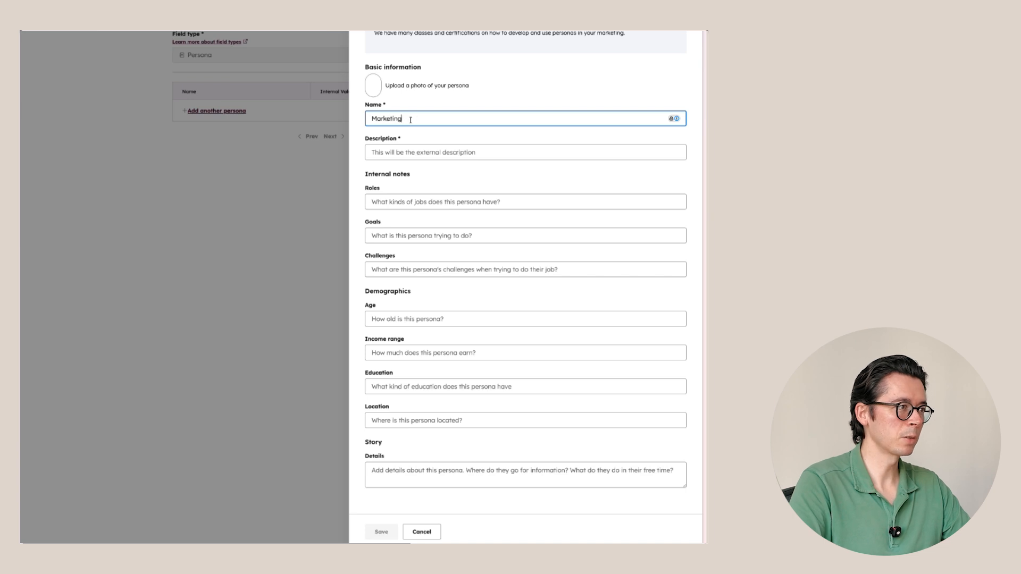
left_click(396, 153)
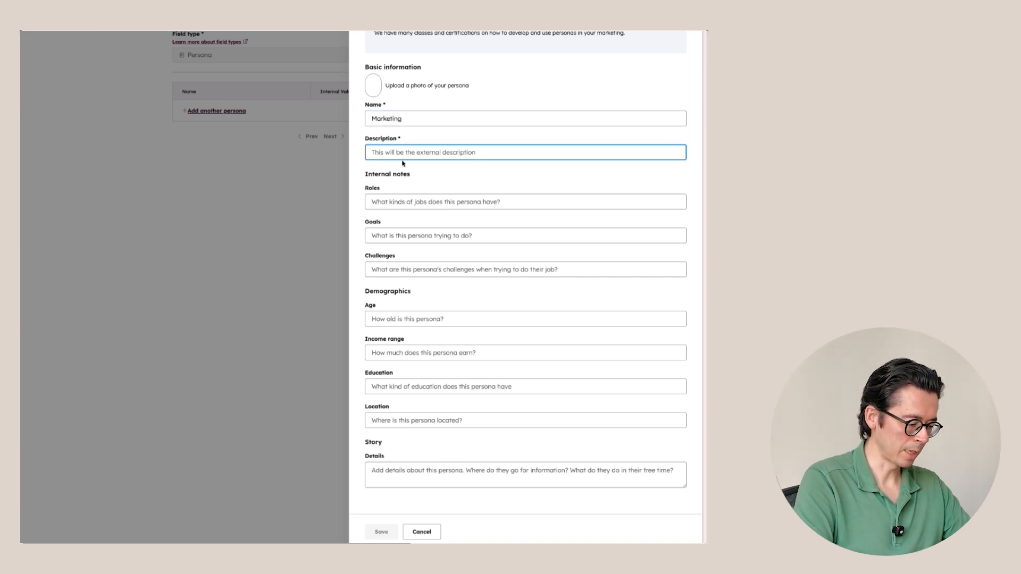
type("Marketing executive")
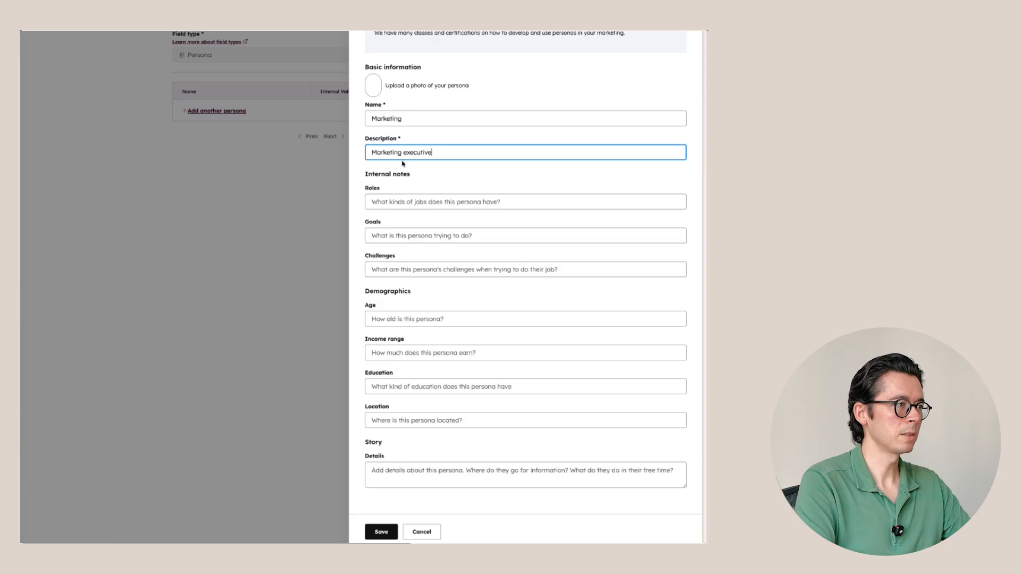
left_click(477, 121)
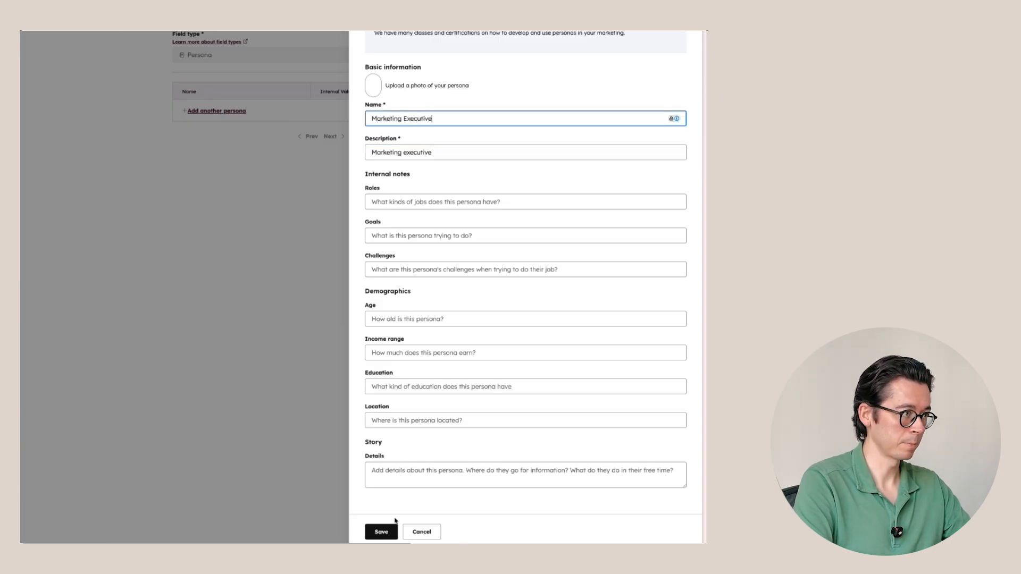
left_click(375, 530)
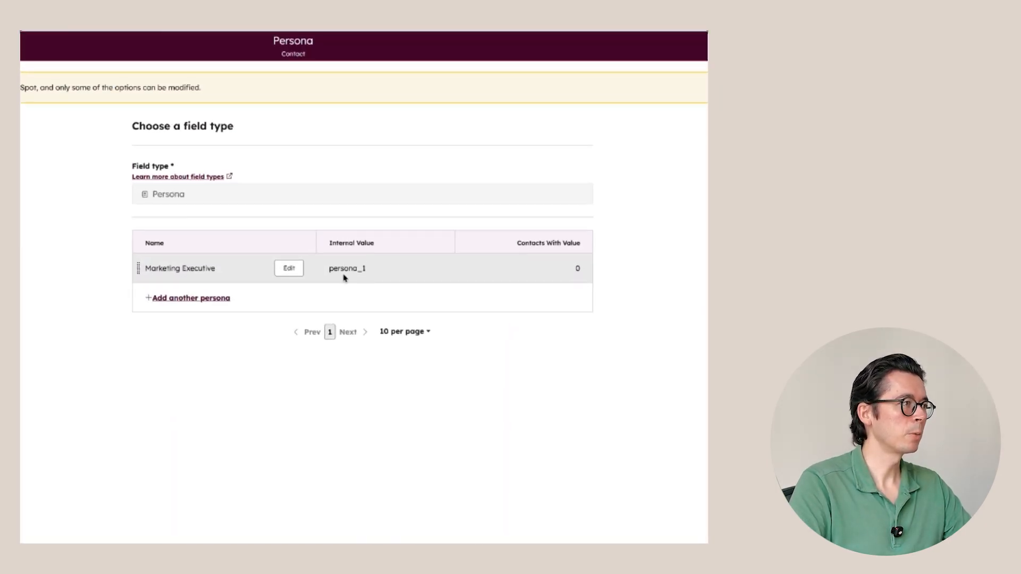
Review the new Marketing Executive persona and close it without changes
left_click(289, 268)
scroll(577, 349, "down", 3)
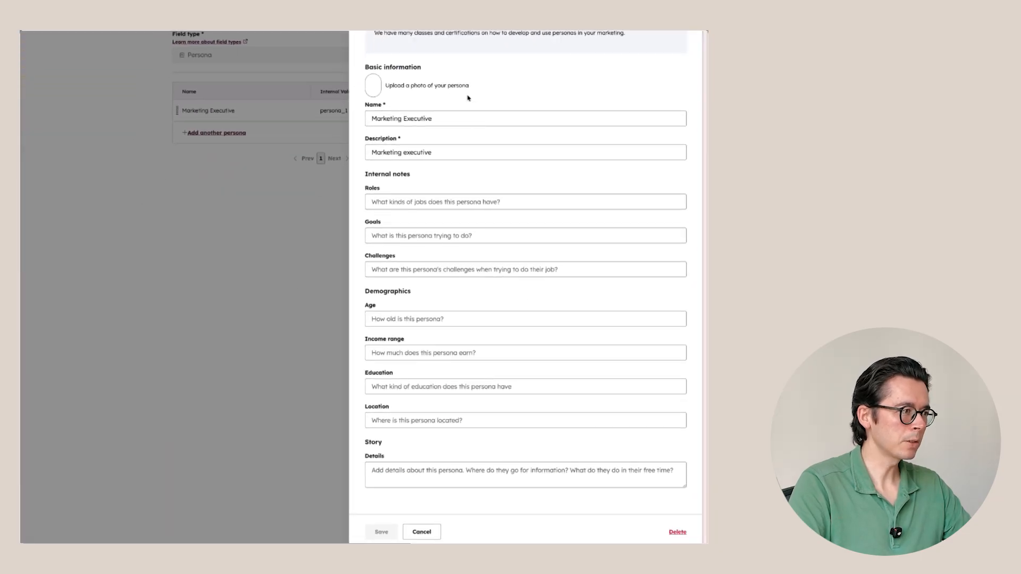
left_click(428, 528)
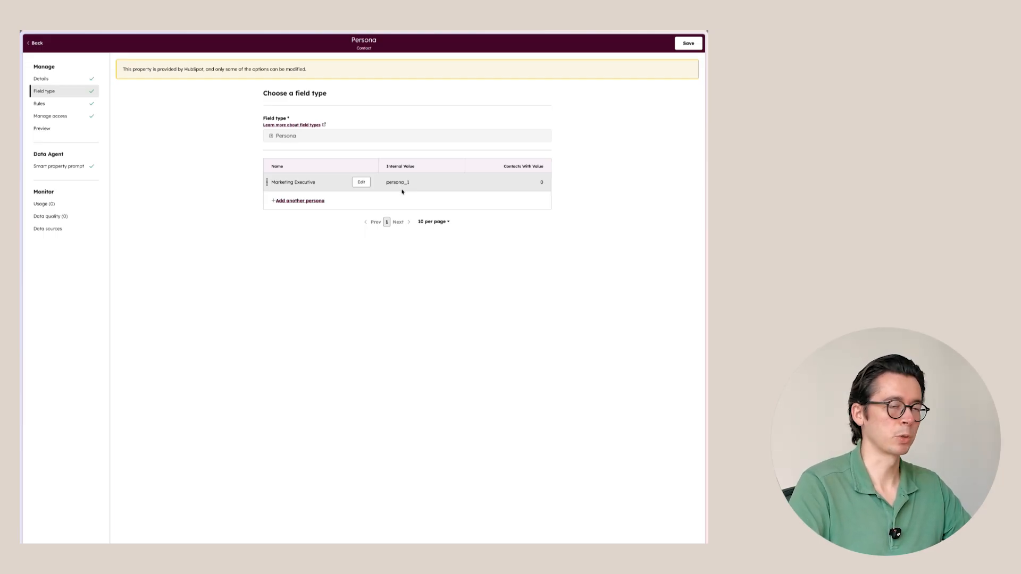
Save the updated Persona property and go to the Forms list under Marketing
left_click(688, 43)
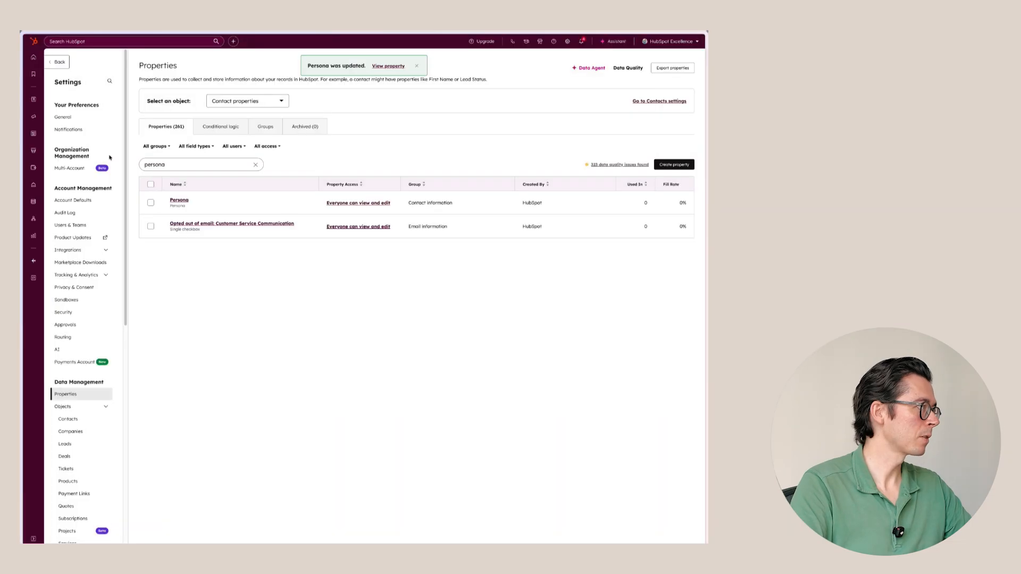
mouse_move(34, 116)
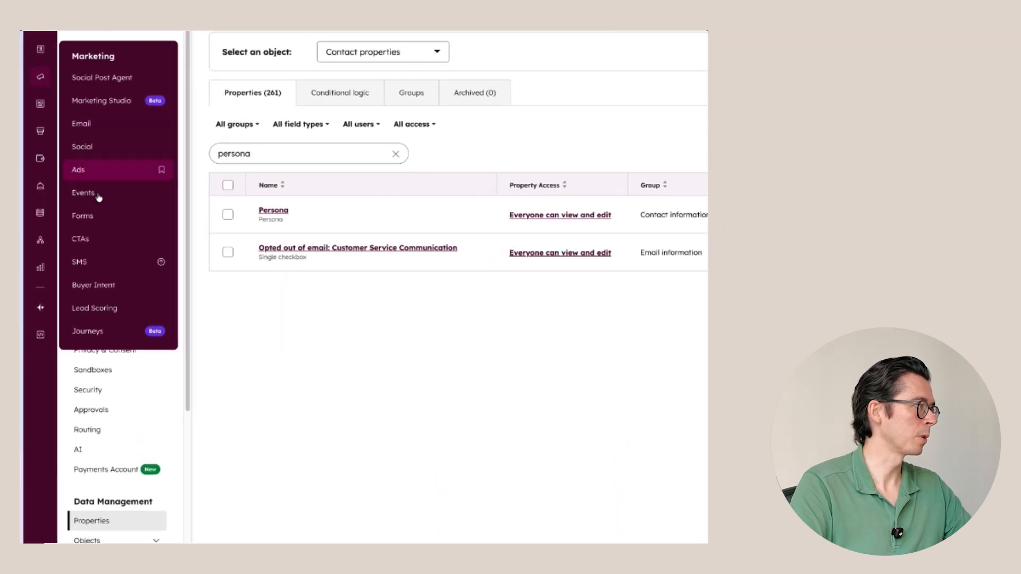
left_click(98, 216)
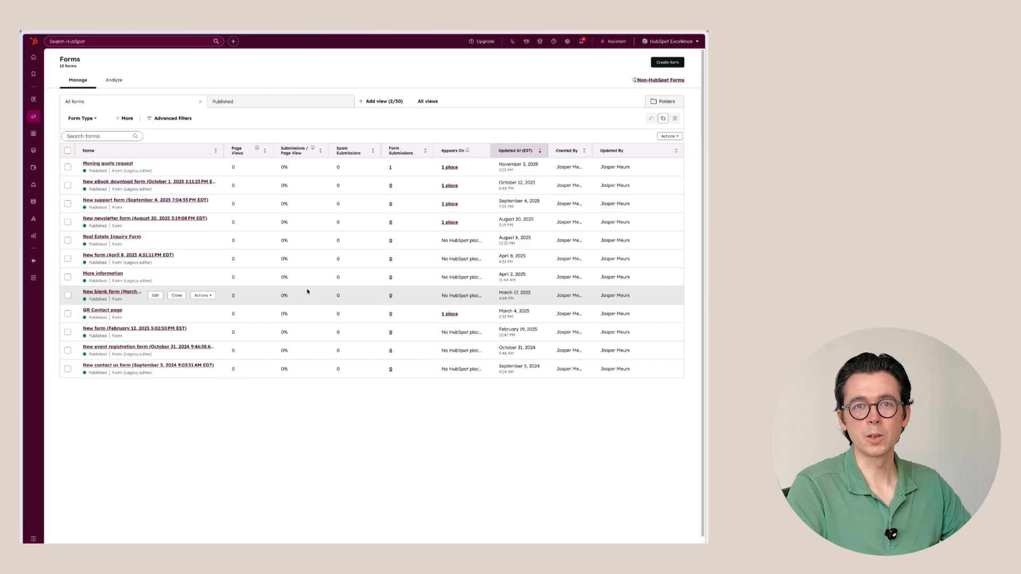
Create a legacy-editor form from the Registration template and make First Name required
left_click(667, 62)
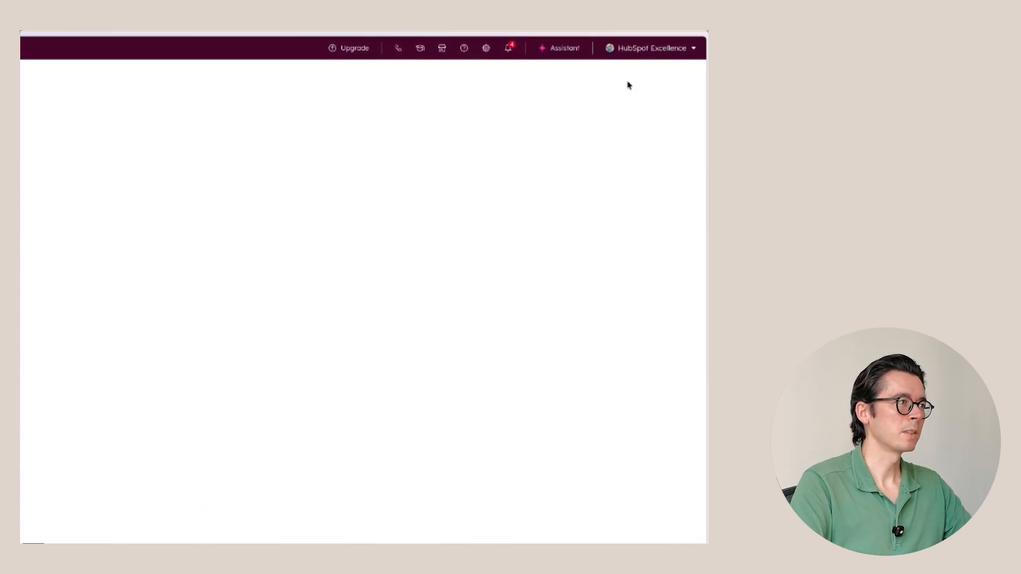
left_click(679, 51)
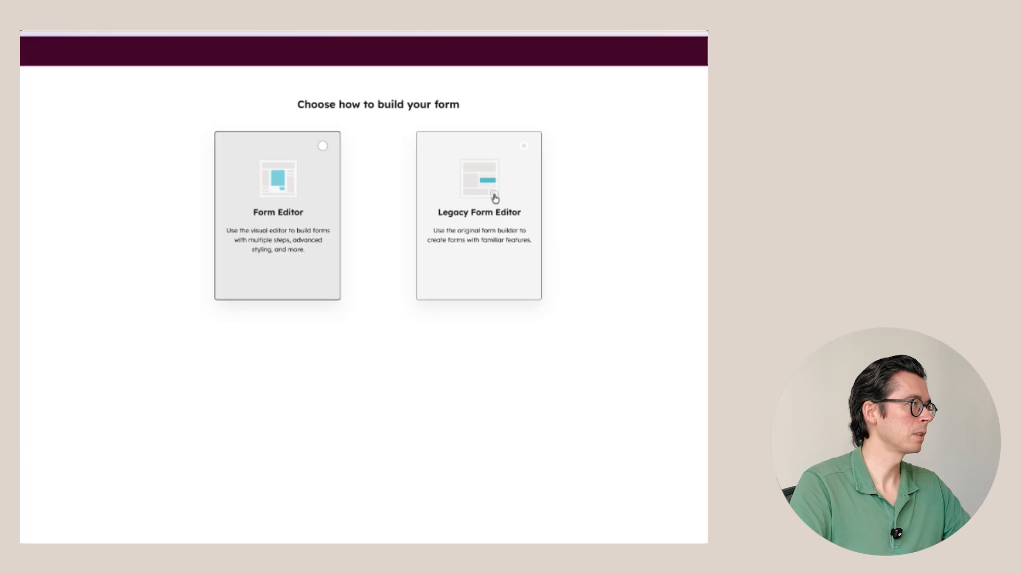
left_click(490, 196)
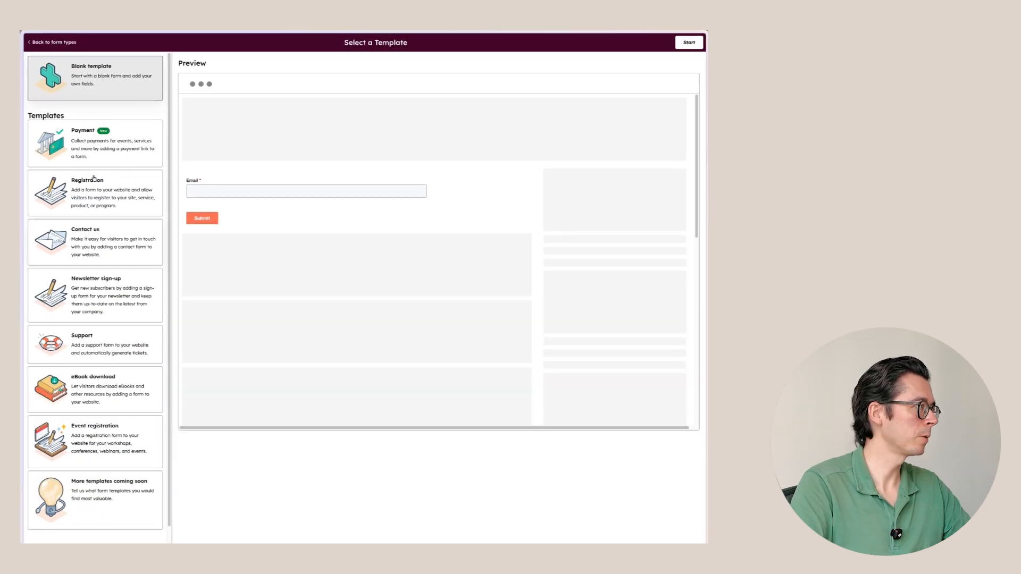
left_click(93, 189)
left_click(689, 42)
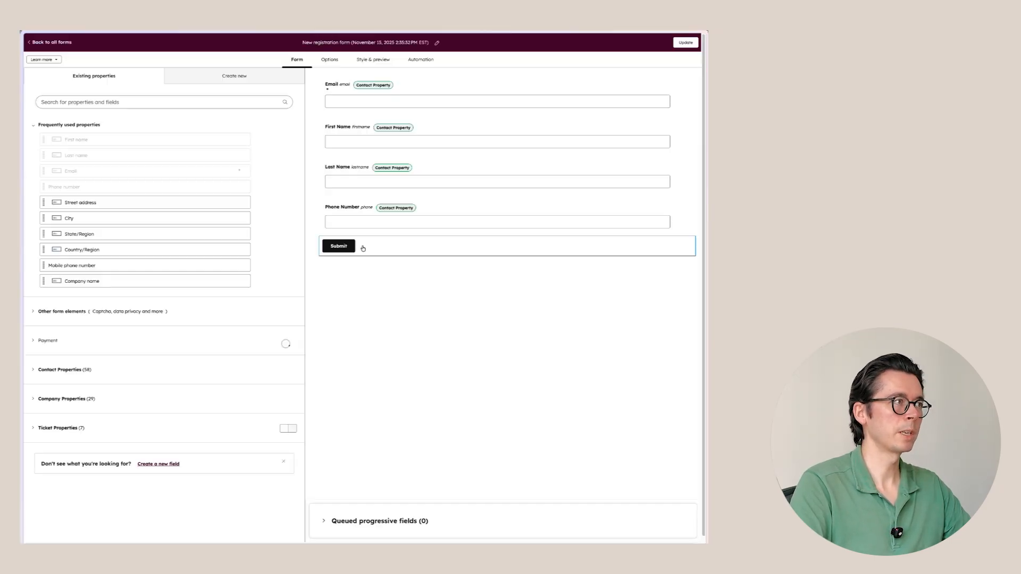
left_click(227, 157)
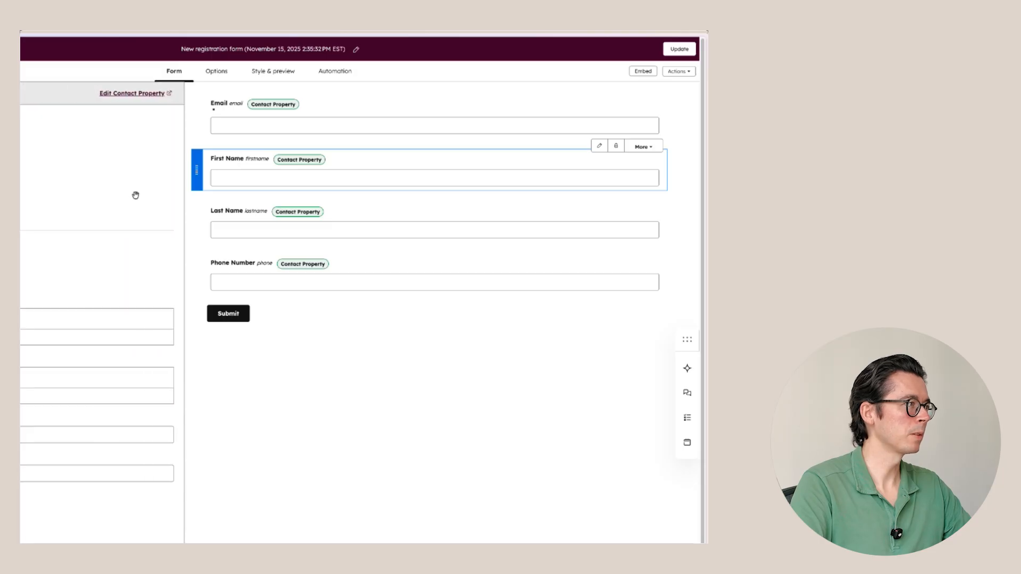
left_click(53, 255)
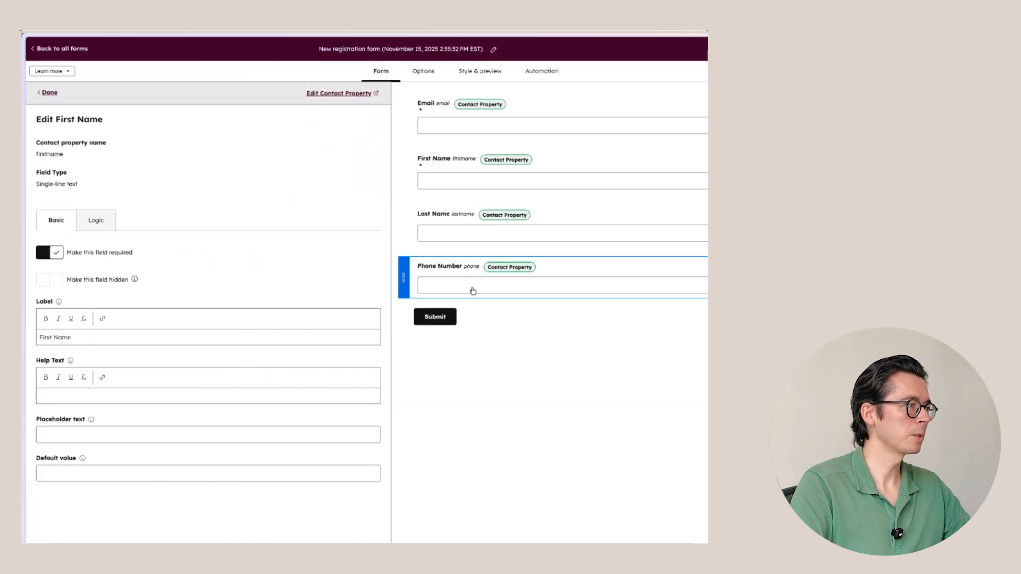
Add the Persona property above Submit as a hidden field
left_click(49, 92)
left_click(121, 123)
type("persona")
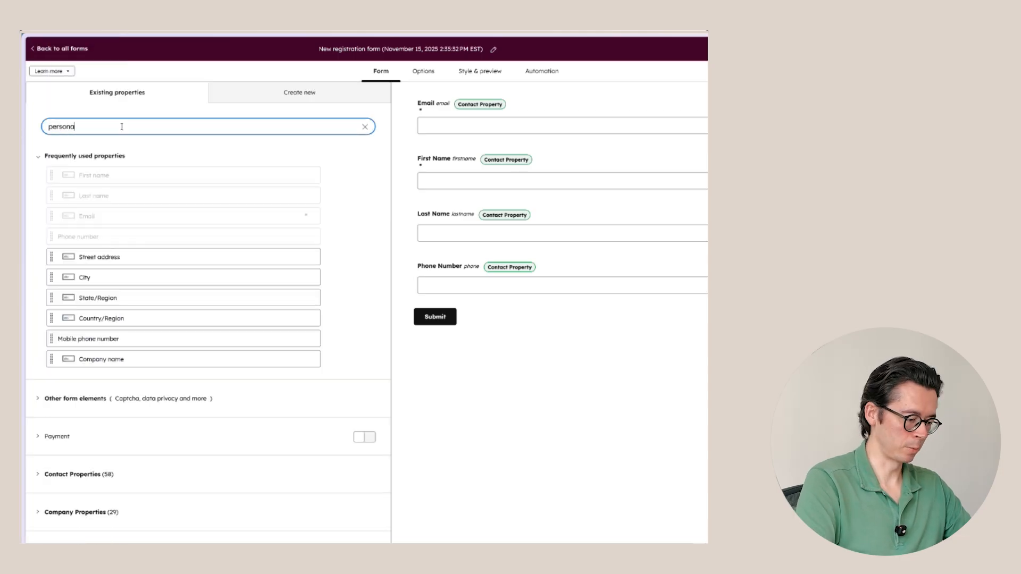
left_click_drag(101, 187, 488, 324)
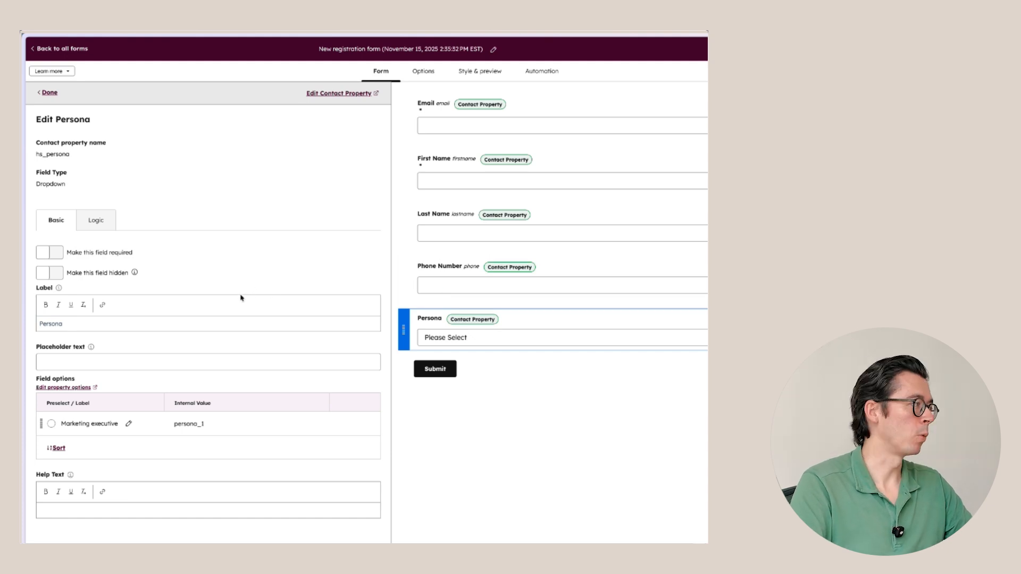
left_click(54, 274)
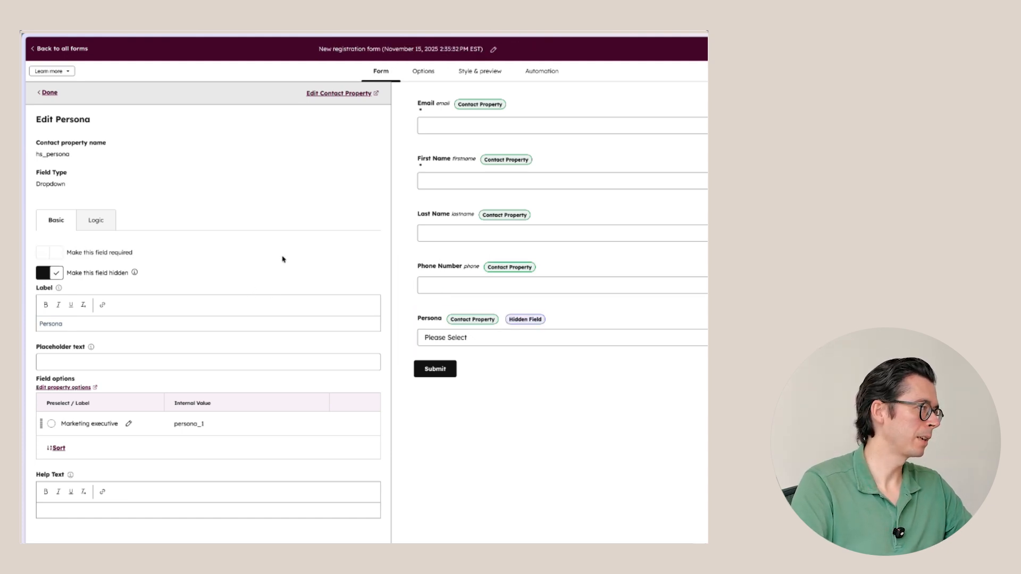
left_click(579, 338)
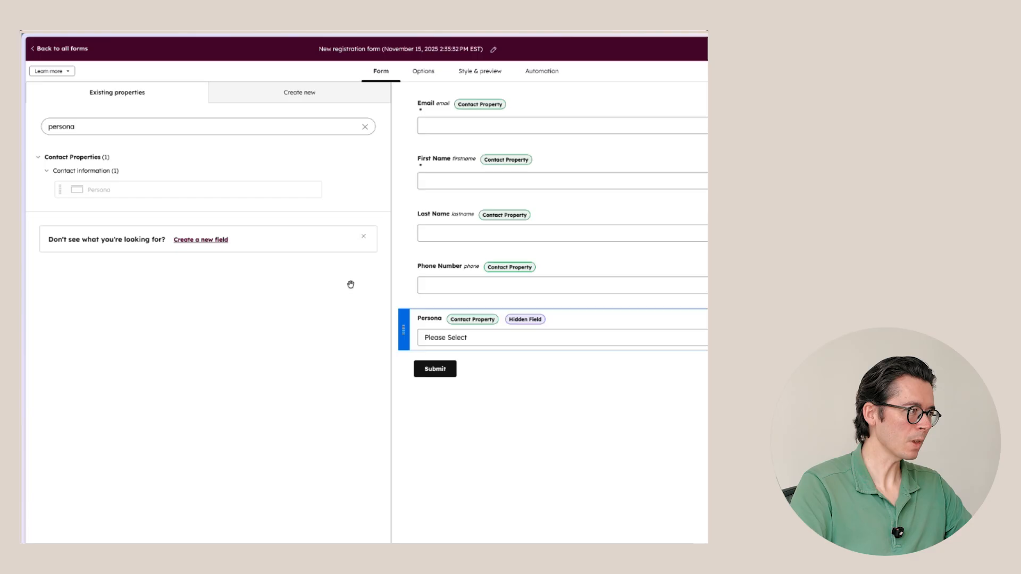
left_click(460, 330)
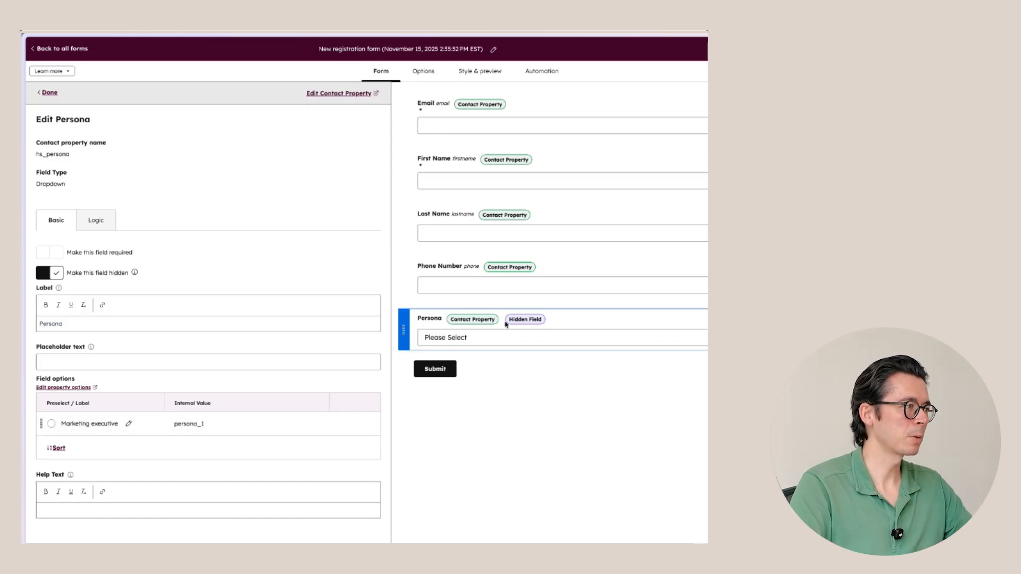
Rename the form to 'Event registration'
left_click(419, 49)
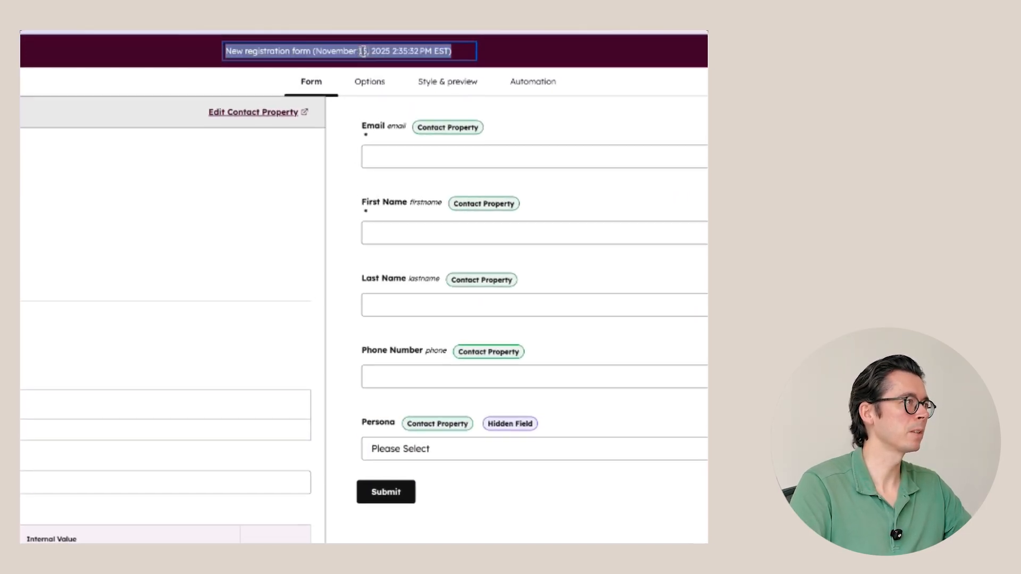
type("Event")
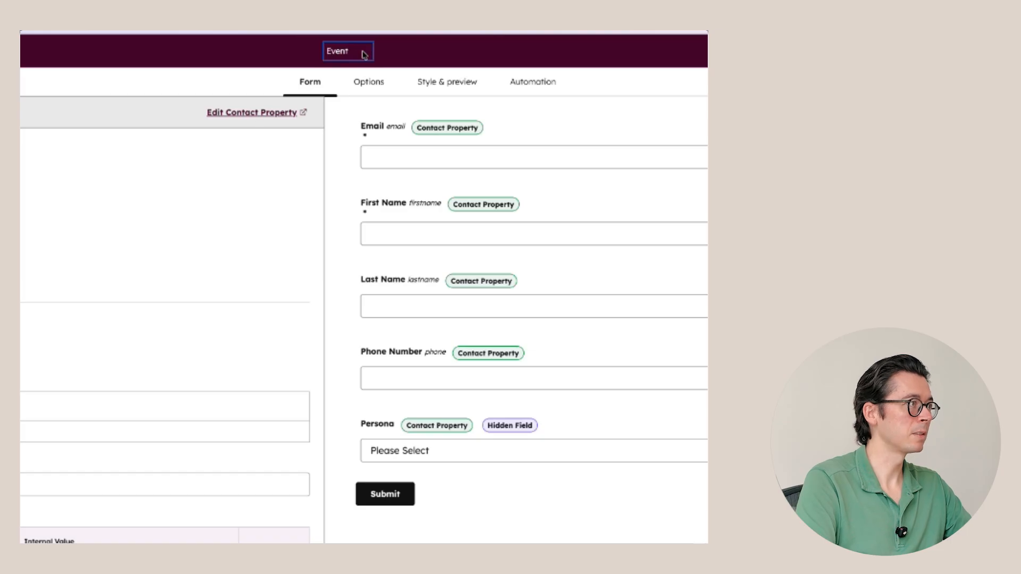
type(" registration")
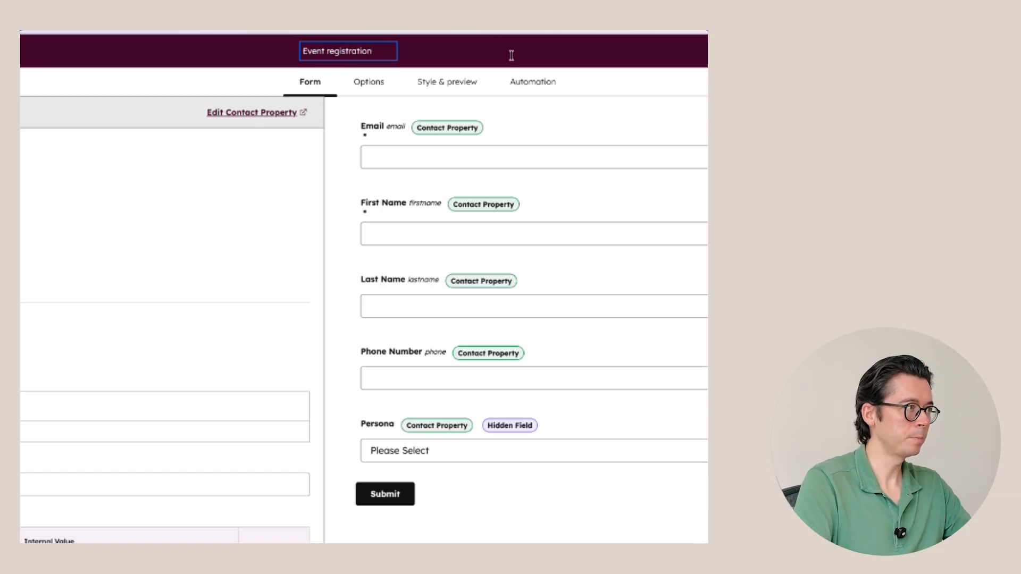
key("Return")
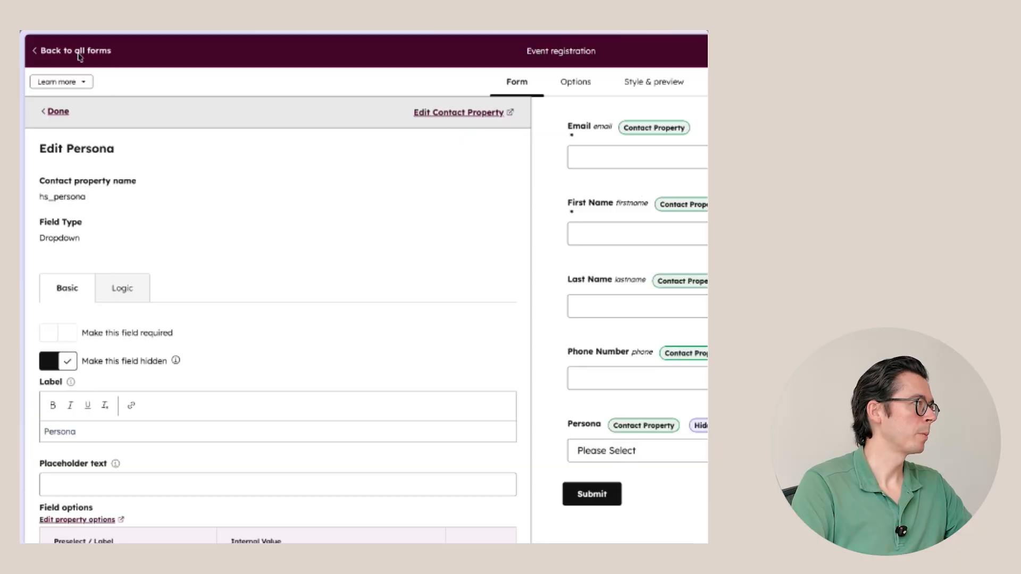
Start a new landing page from the Landing Page - Opt 1 - CLEAN Pro template
left_click(79, 56)
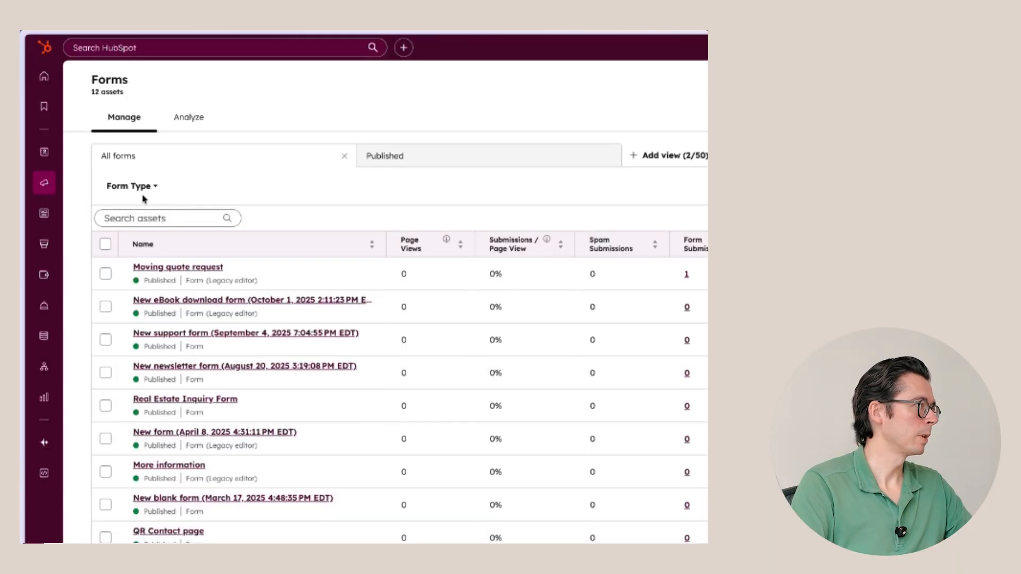
mouse_move(44, 182)
left_click(98, 251)
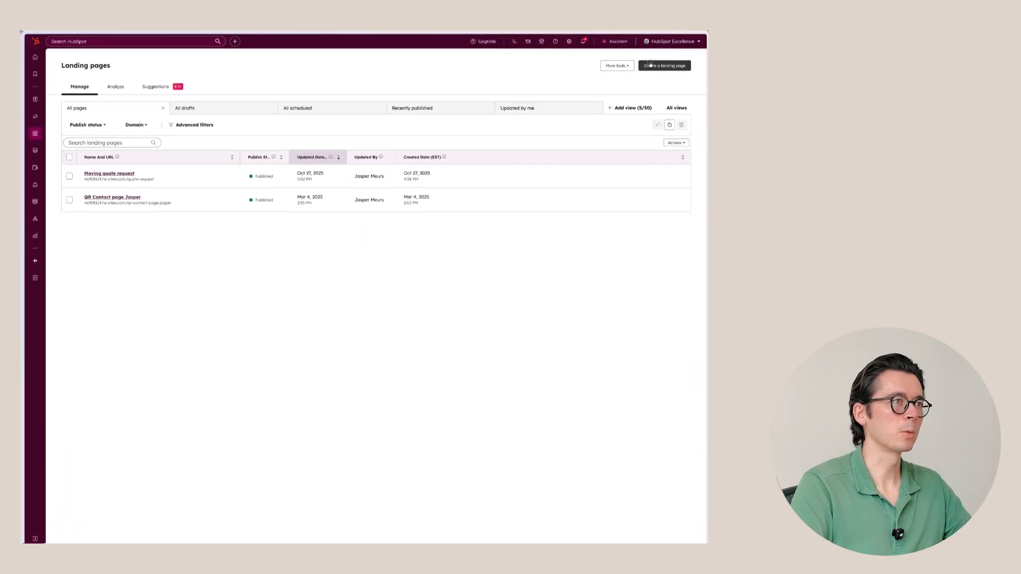
left_click(650, 65)
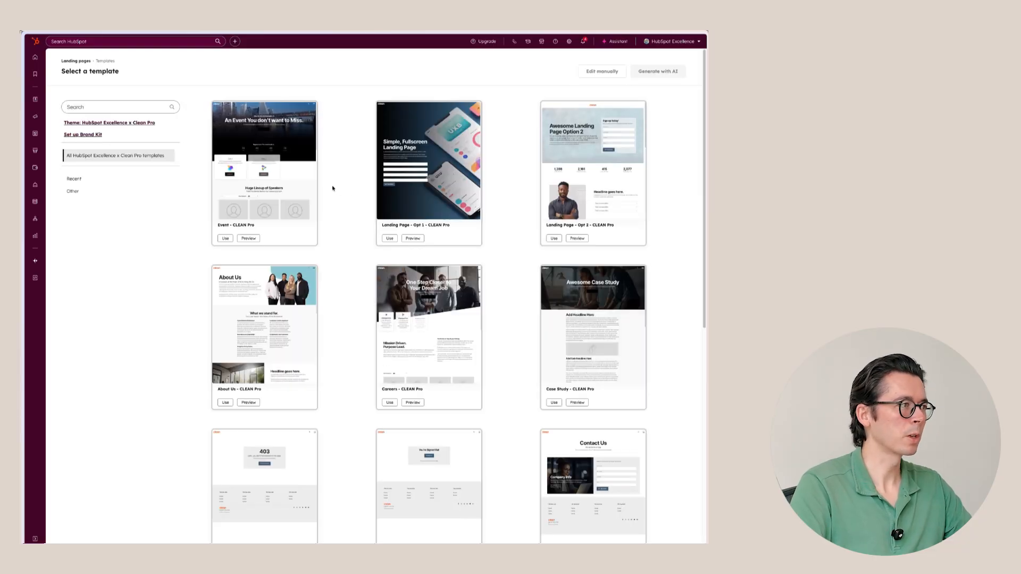
left_click(390, 240)
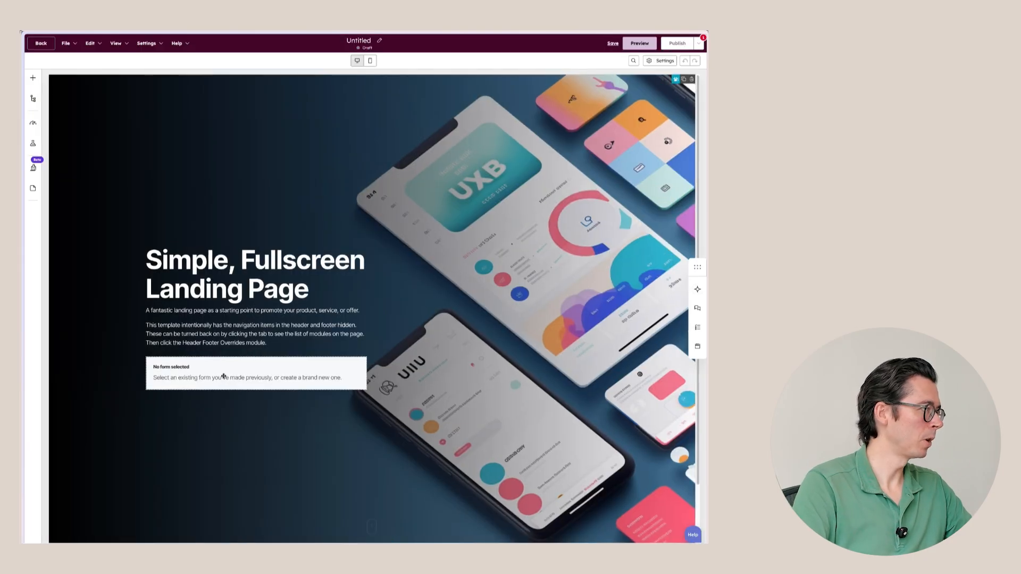
Set the hero area's form module to the Event registration form
left_click(223, 376)
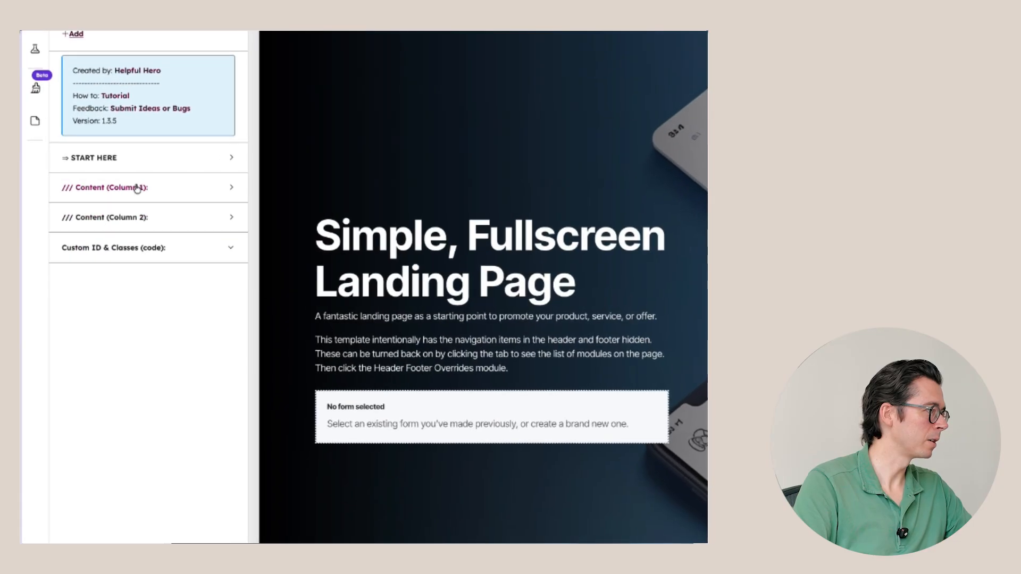
left_click(137, 187)
left_click(202, 127)
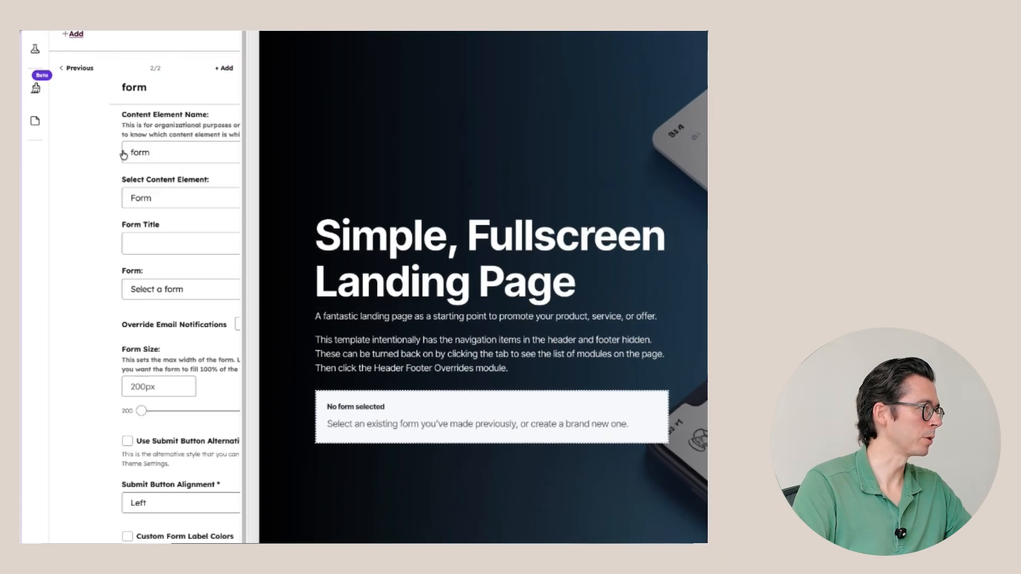
left_click(140, 291)
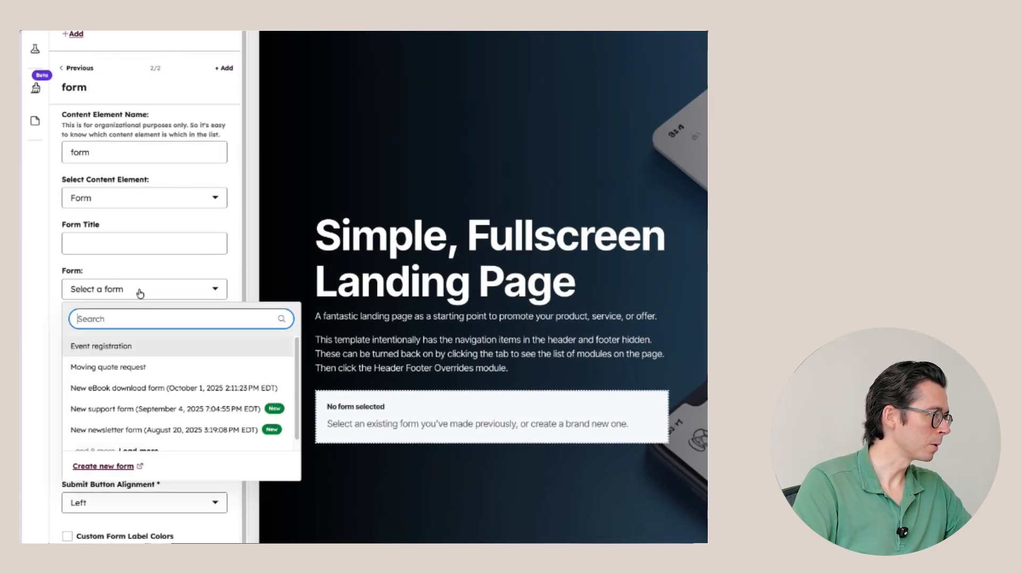
left_click(145, 353)
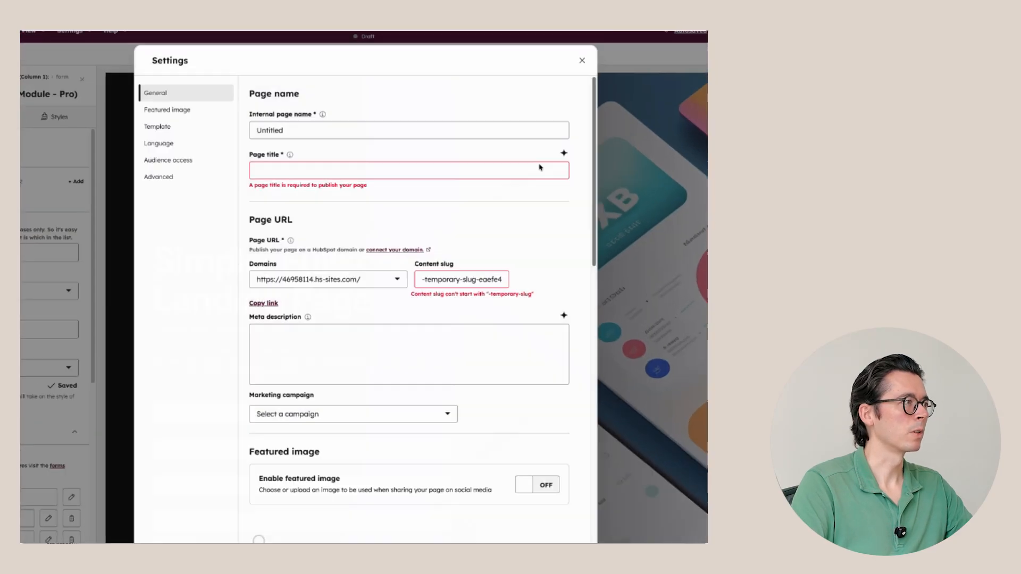
Title the page 'Event registration' so its slug becomes event-registration
left_click(272, 167)
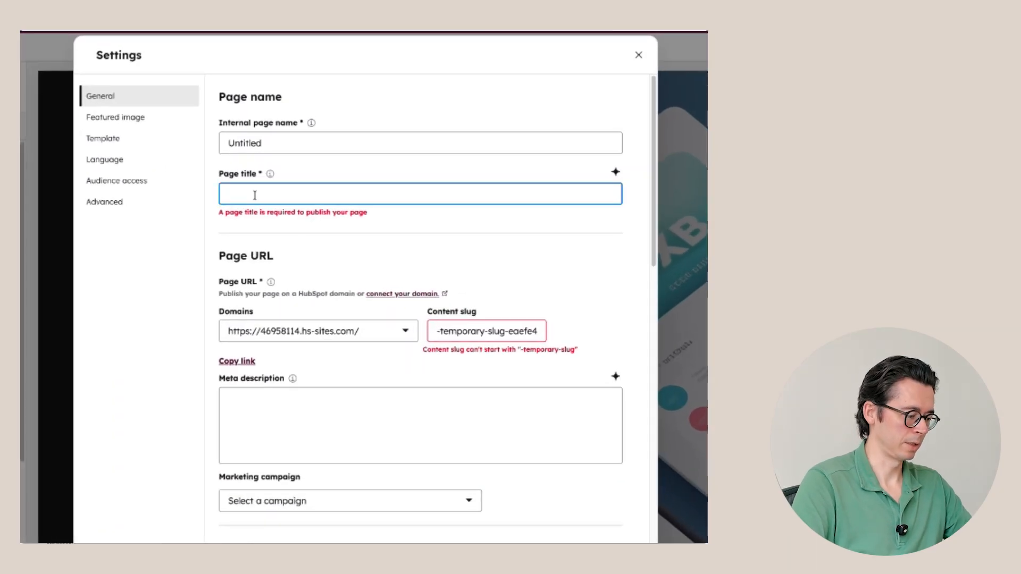
type("Event registrati")
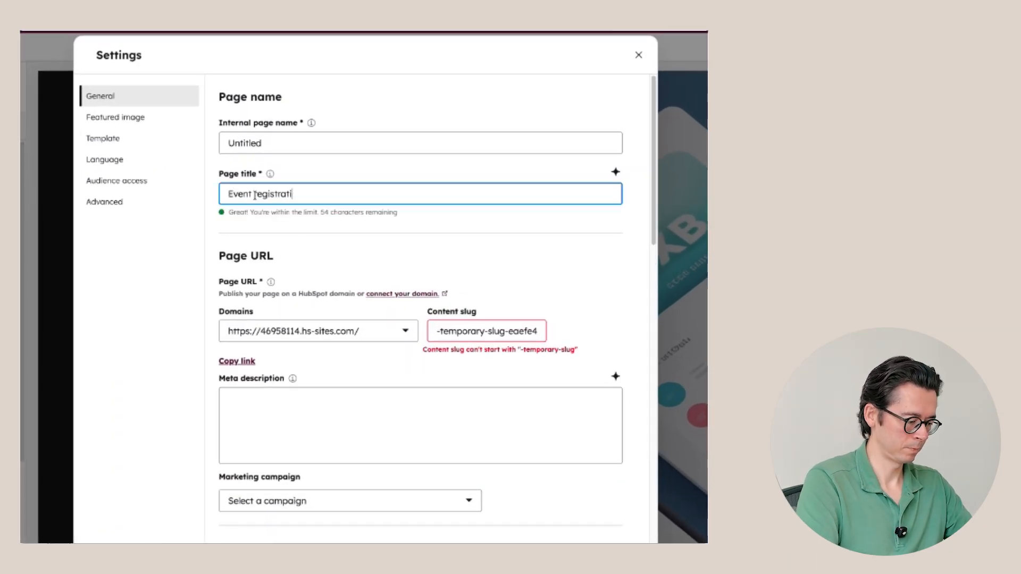
type("on")
triple_click(308, 143)
type("Event registration")
left_click(622, 71)
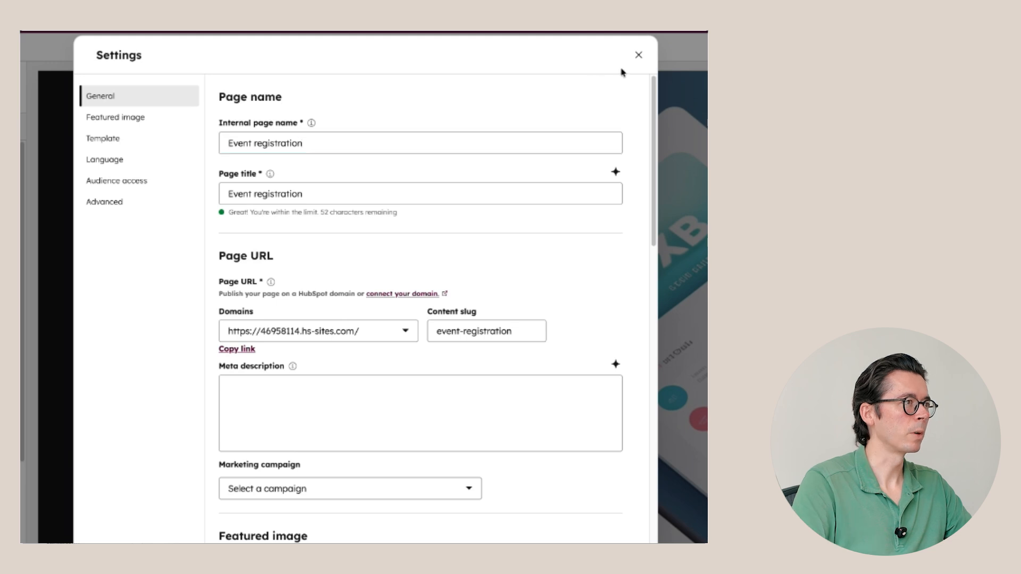
left_click(639, 56)
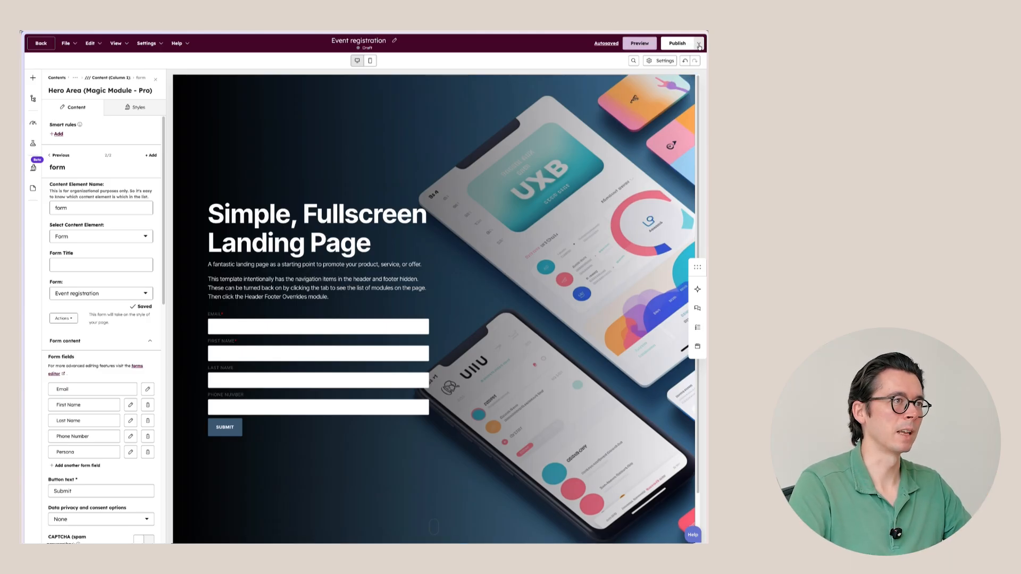
Publish the page and select its /event-registration URL in the confirmation
left_click(679, 43)
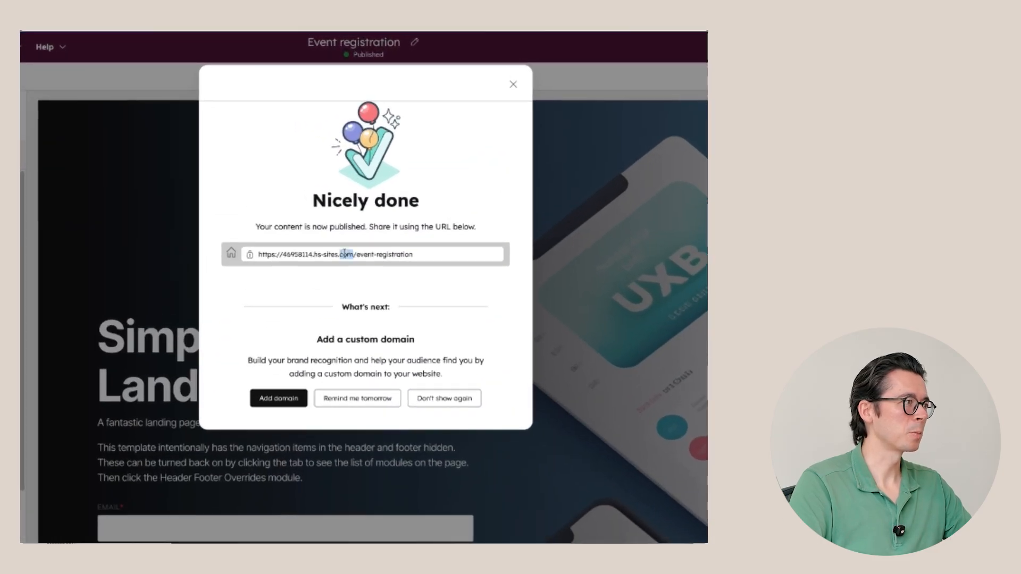
triple_click(344, 254)
key("super+c")
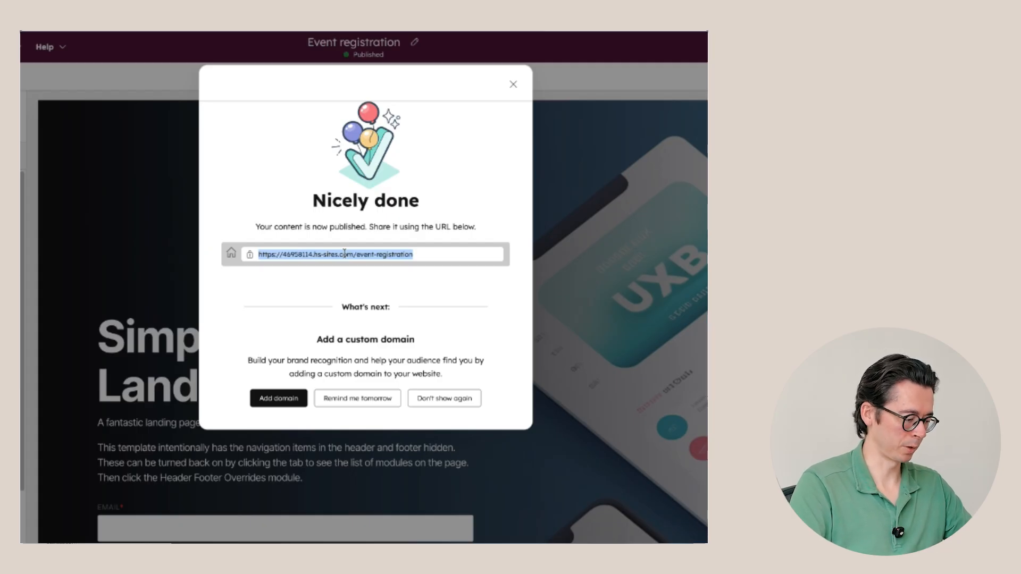
Load the published Event registration page URL with ?hs_persona=persona_1 appended in a new tab
key("super+t")
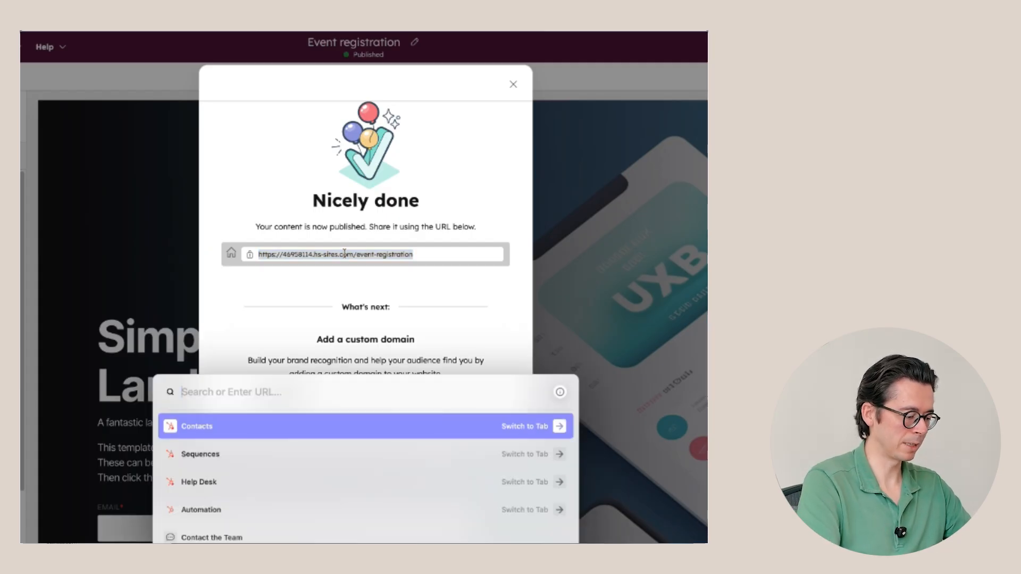
key("super+v")
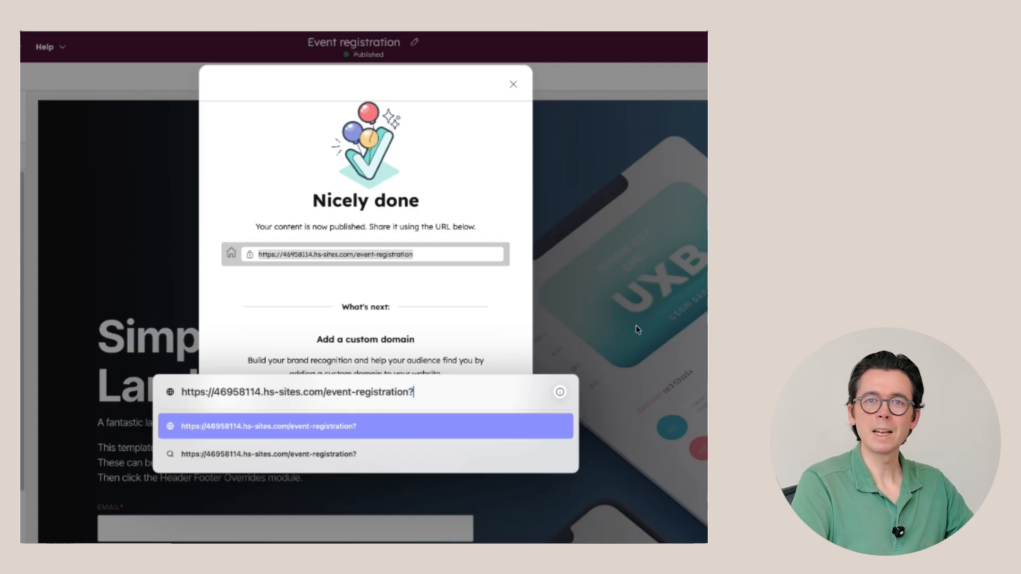
type("?hs")
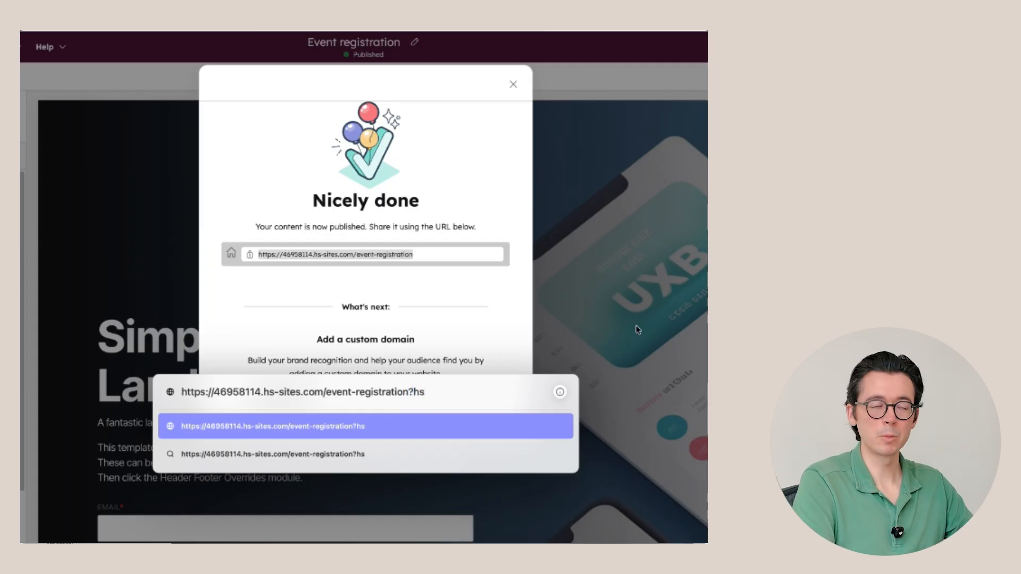
type("_persona=")
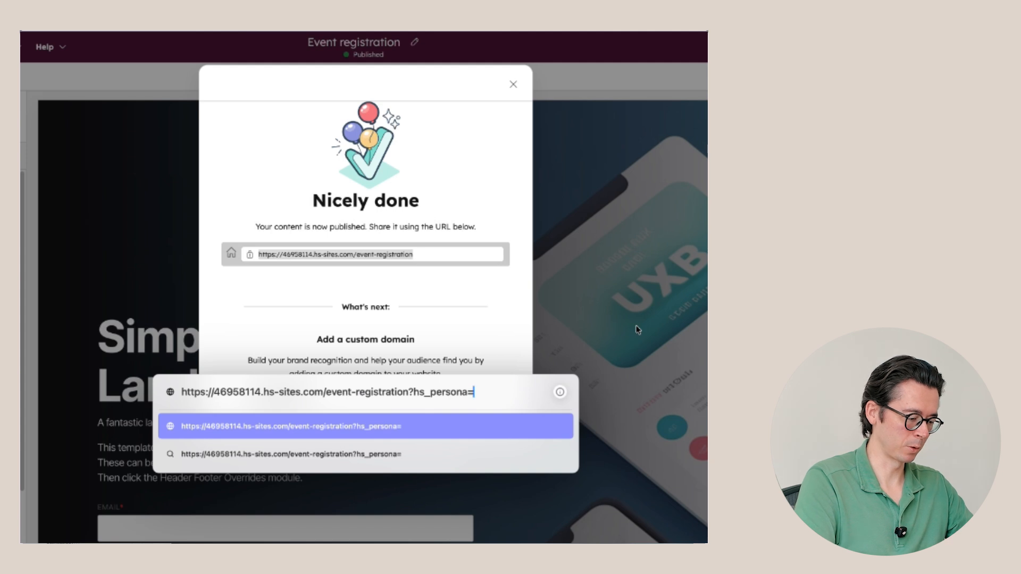
type("persona_1")
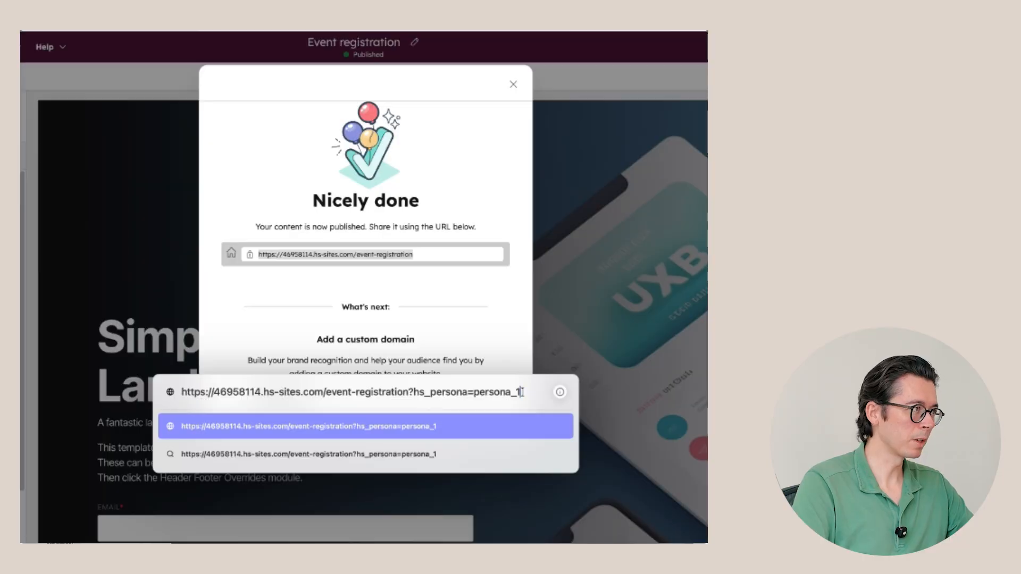
key("Return")
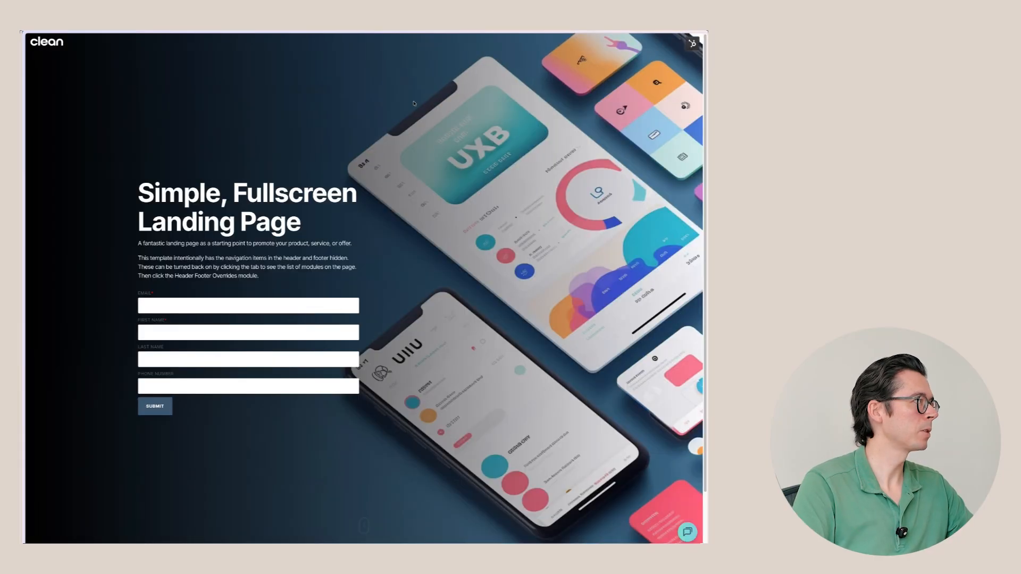
Confirm the page address carries the ?hs_persona=persona_1 parameter
mouse_move(21, 32)
left_click(53, 53)
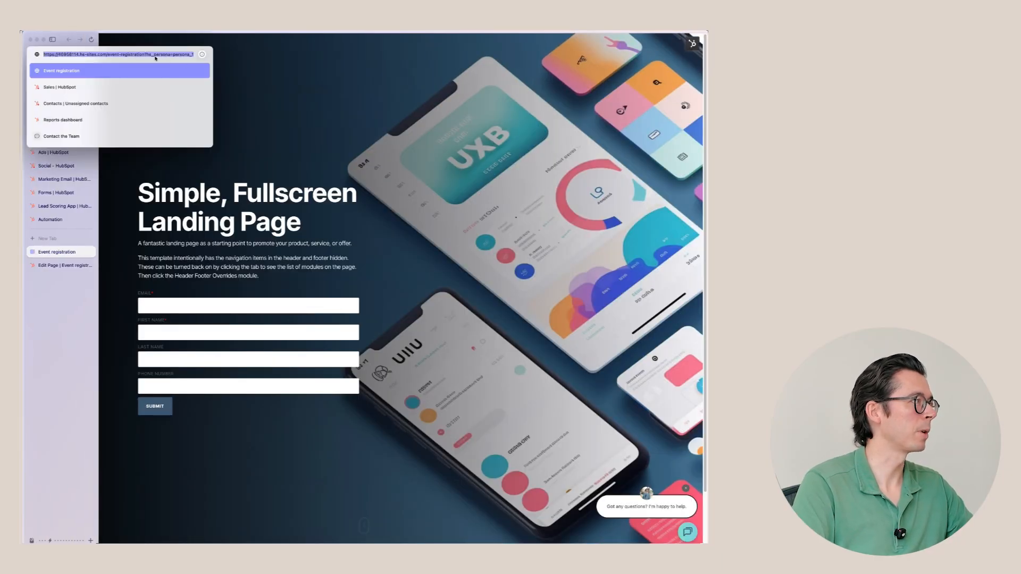
key("Escape")
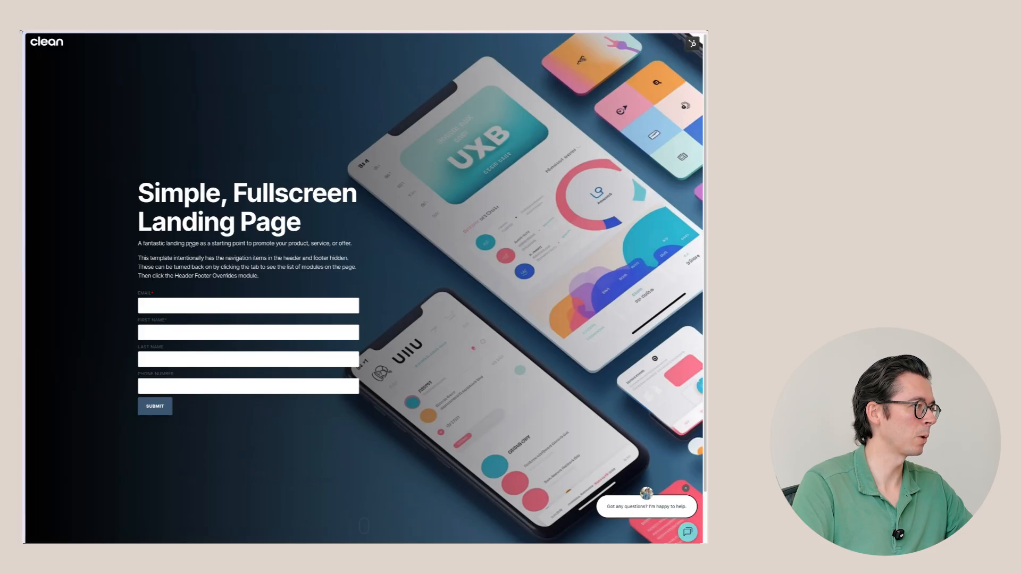
Submit the registration form with a test contact's email, first name and last name
left_click(188, 305)
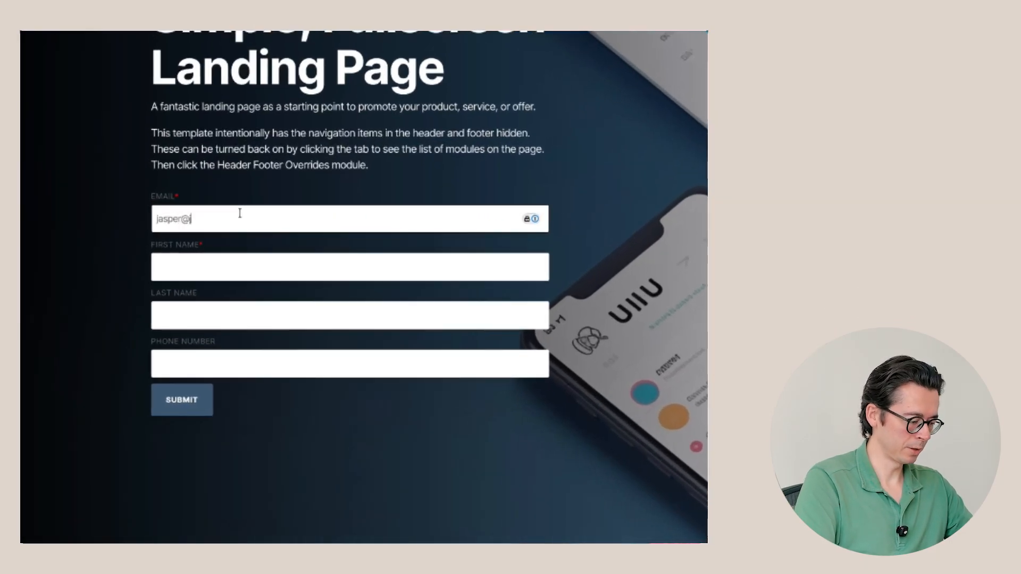
key("Tab")
left_click(210, 315)
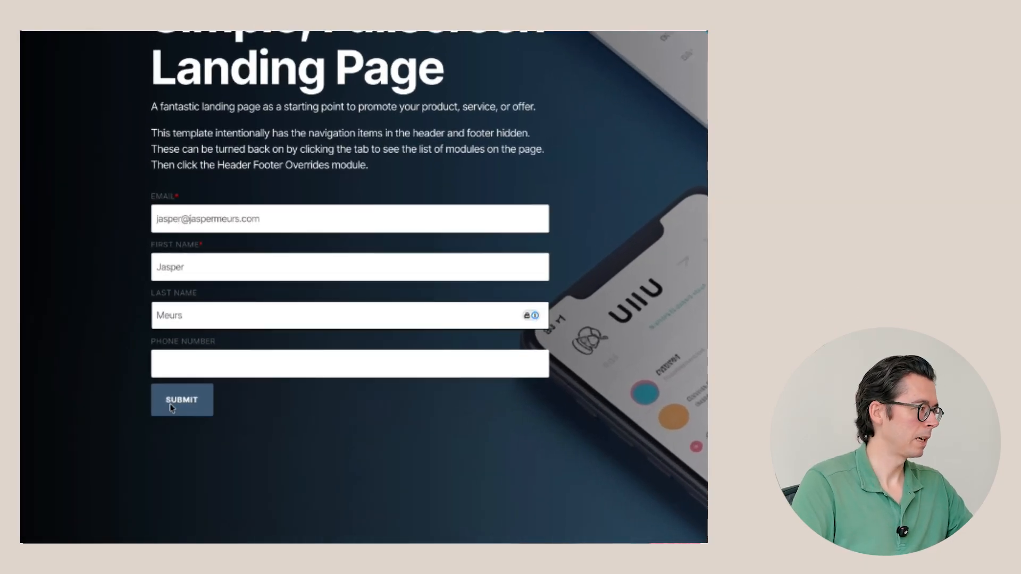
left_click(170, 404)
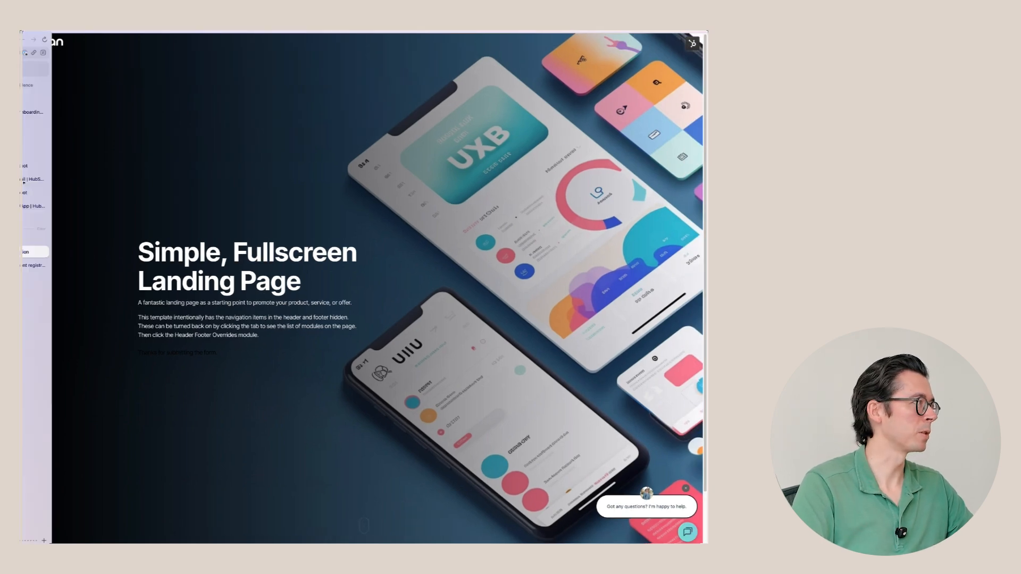
Open the test contact's record from Contacts and expand its Event registration form submission
left_click(67, 109)
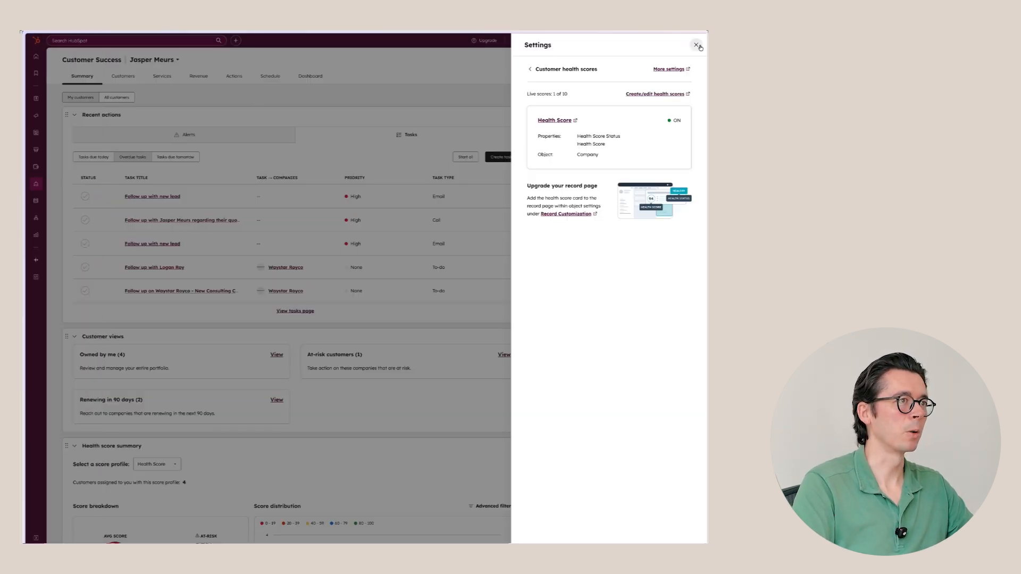
left_click(696, 45)
left_click(64, 98)
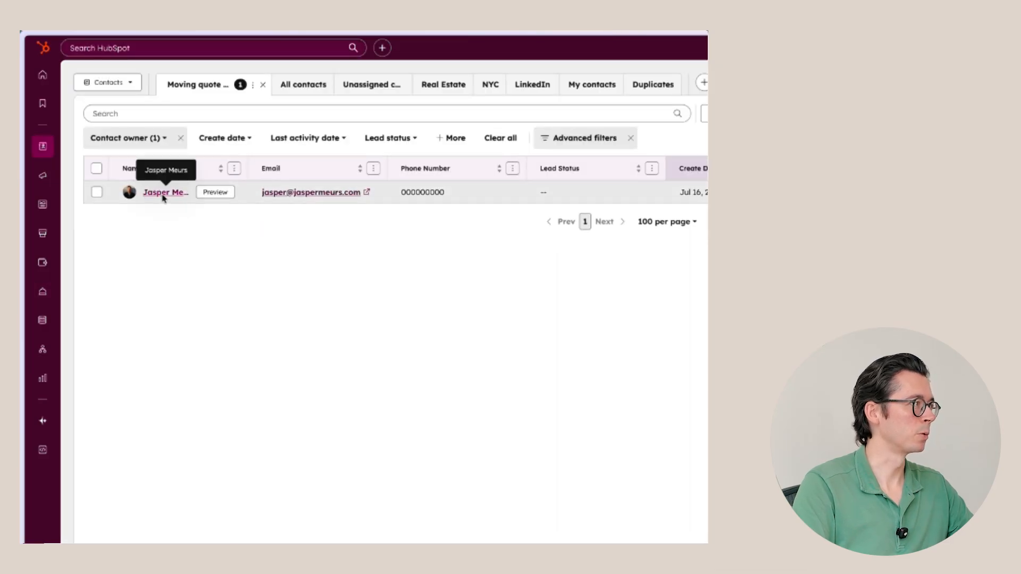
left_click(163, 194)
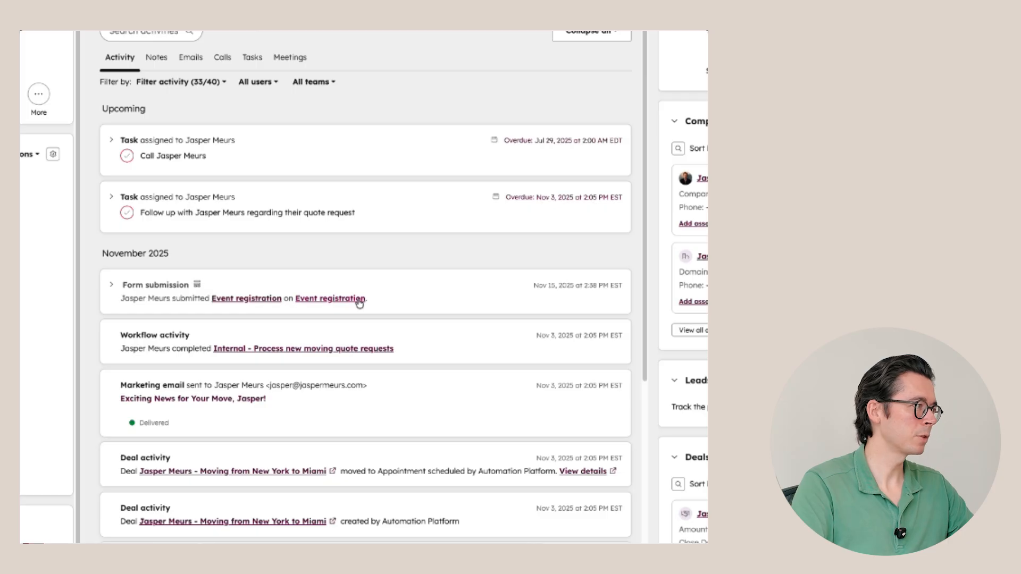
left_click(112, 286)
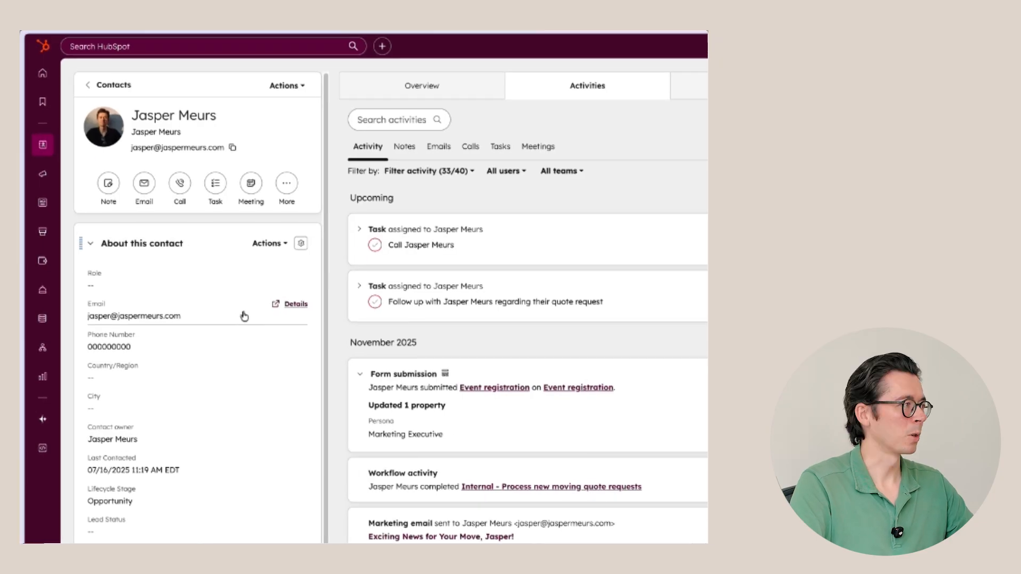
left_click(257, 244)
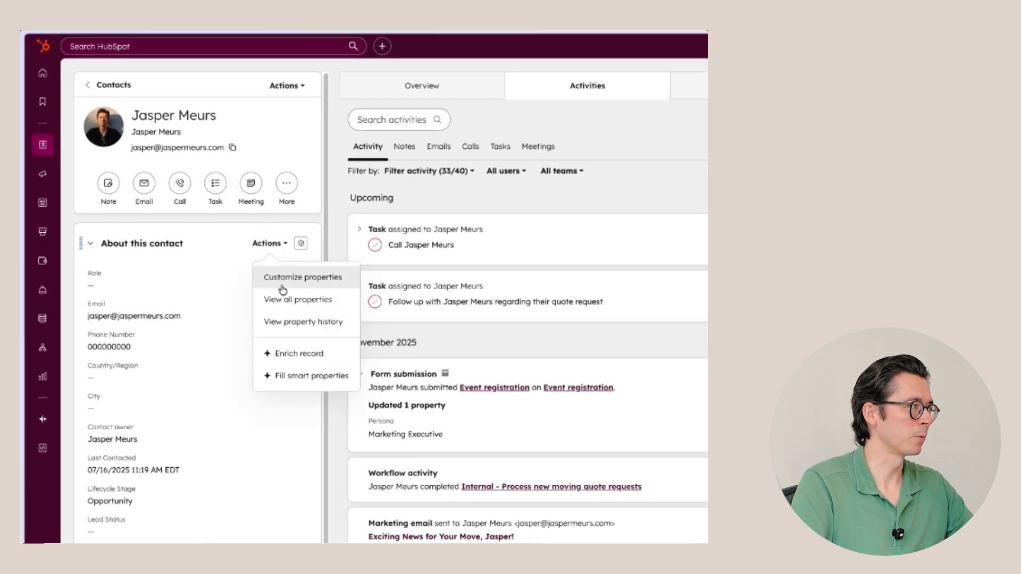
left_click(282, 298)
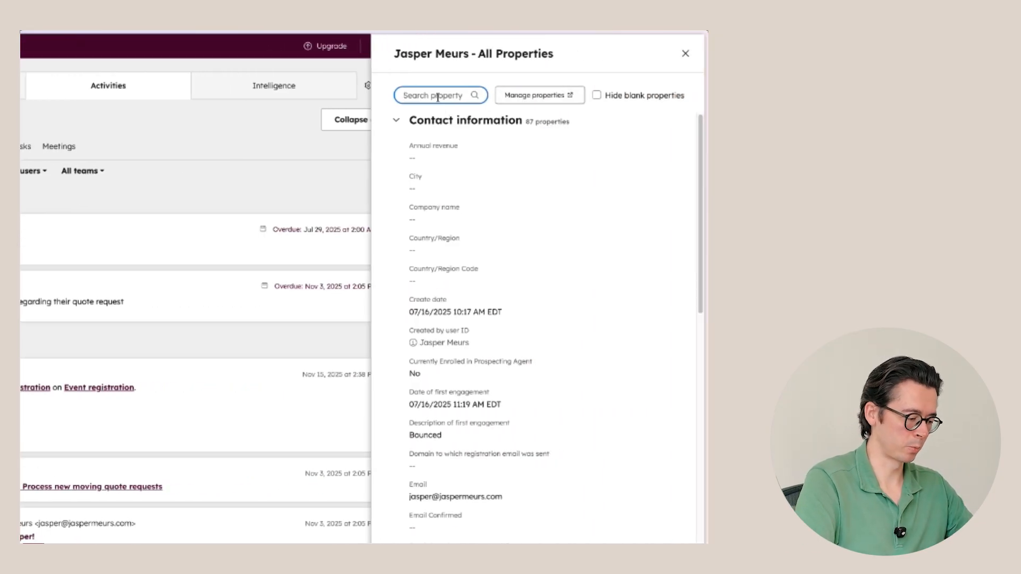
type("persona")
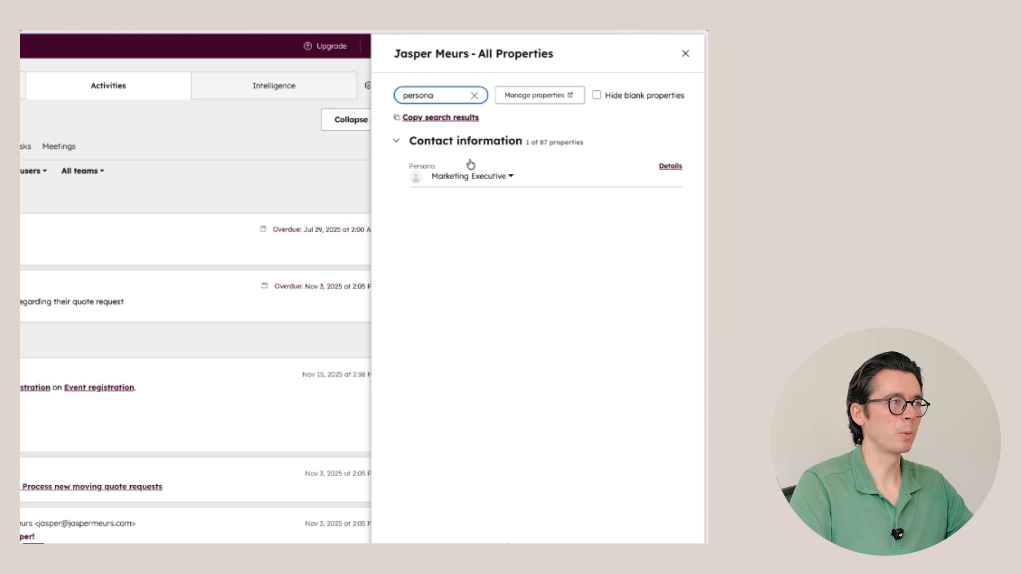
left_click(670, 167)
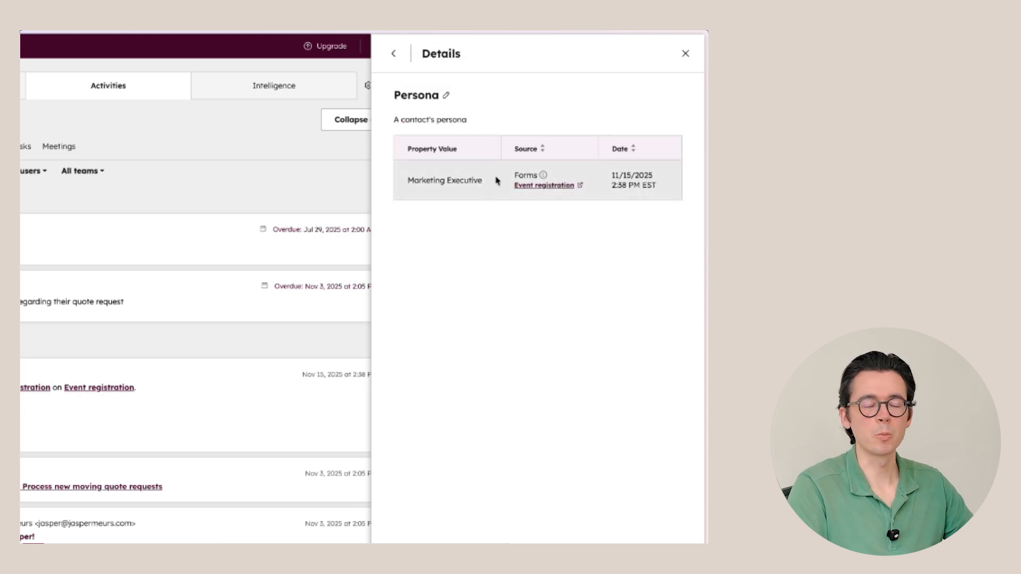
left_click(685, 53)
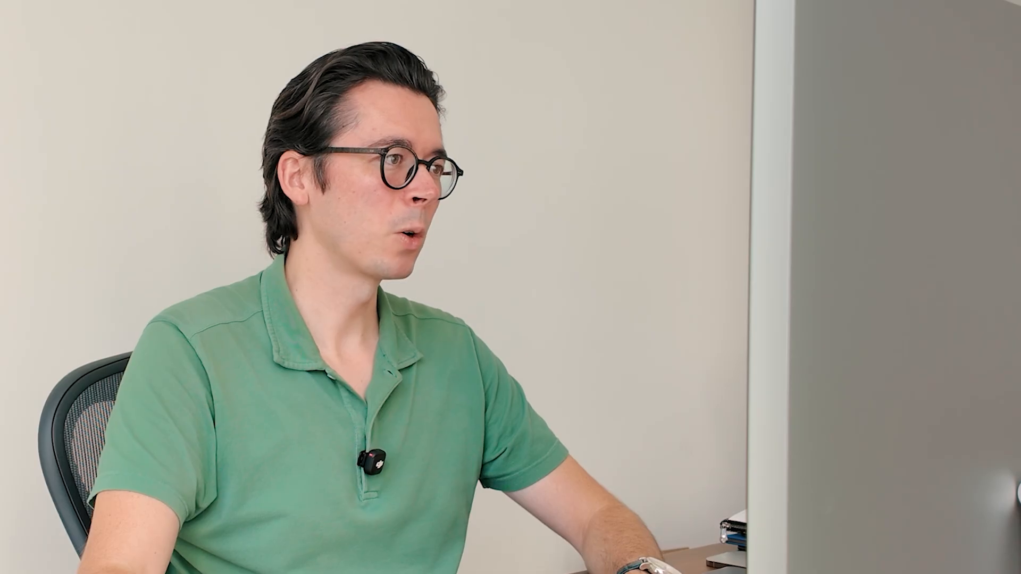